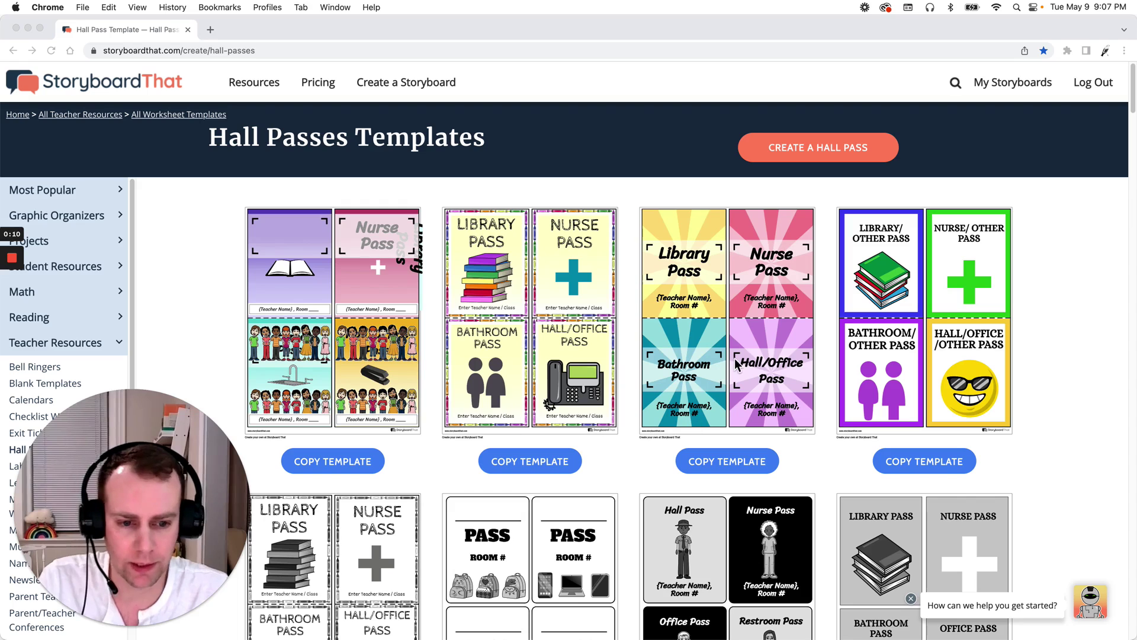
Copy the hall pass template with the yellow, pink, teal and purple sunburst backgrounds and title the storyboard "template 1".
{"action": "left_click", "coordinate": [728, 466]}
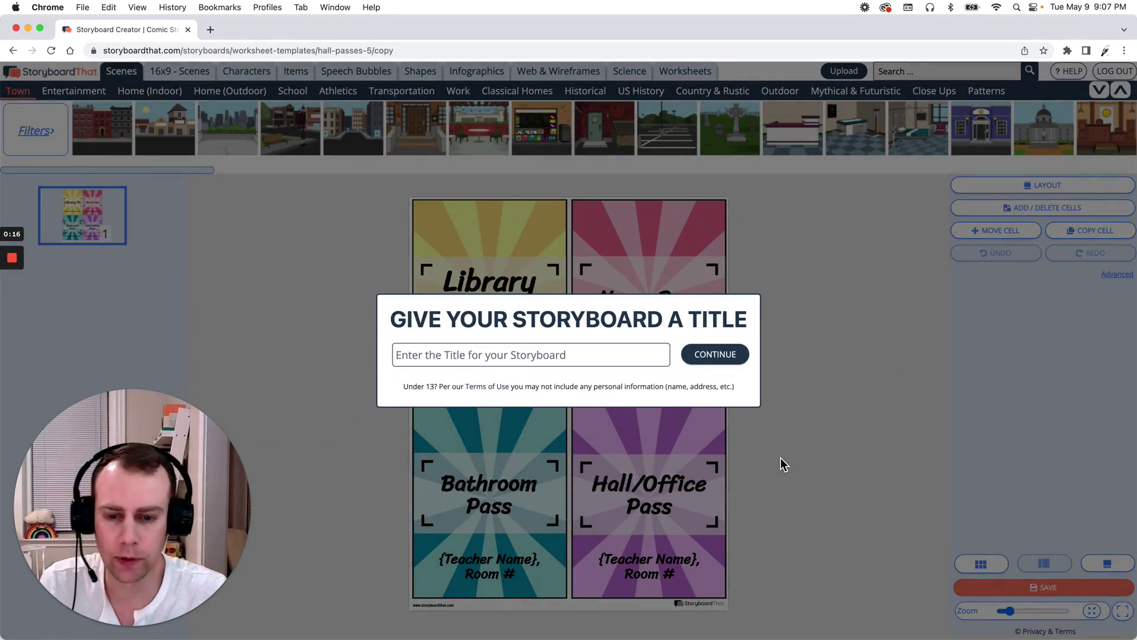
{"action": "left_click", "coordinate": [573, 361]}
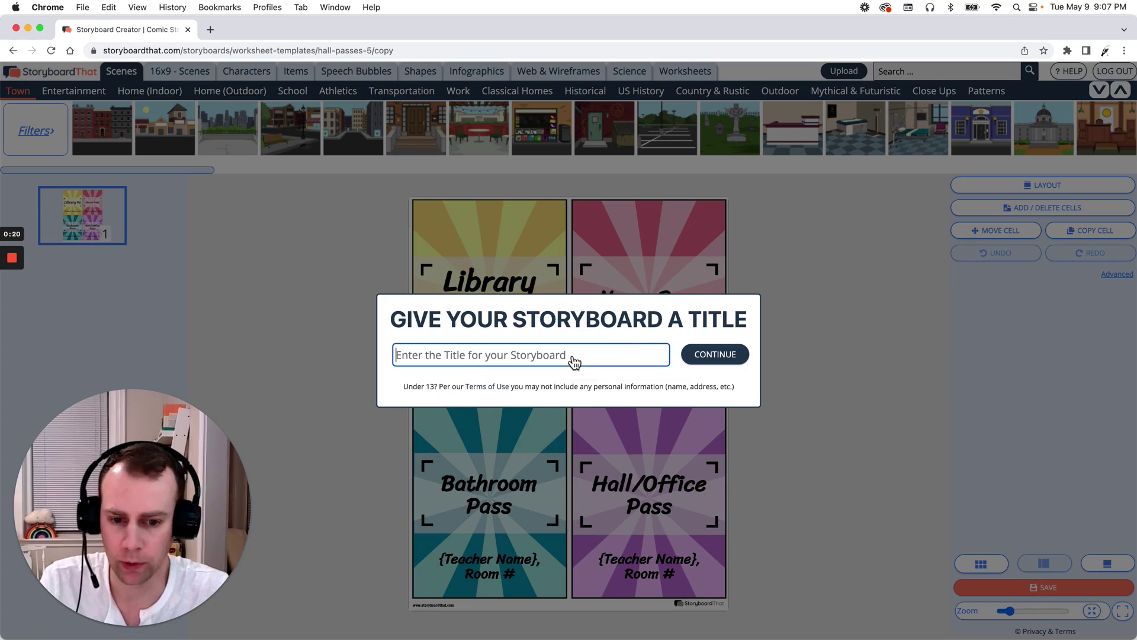
{"action": "type", "text": "template"}
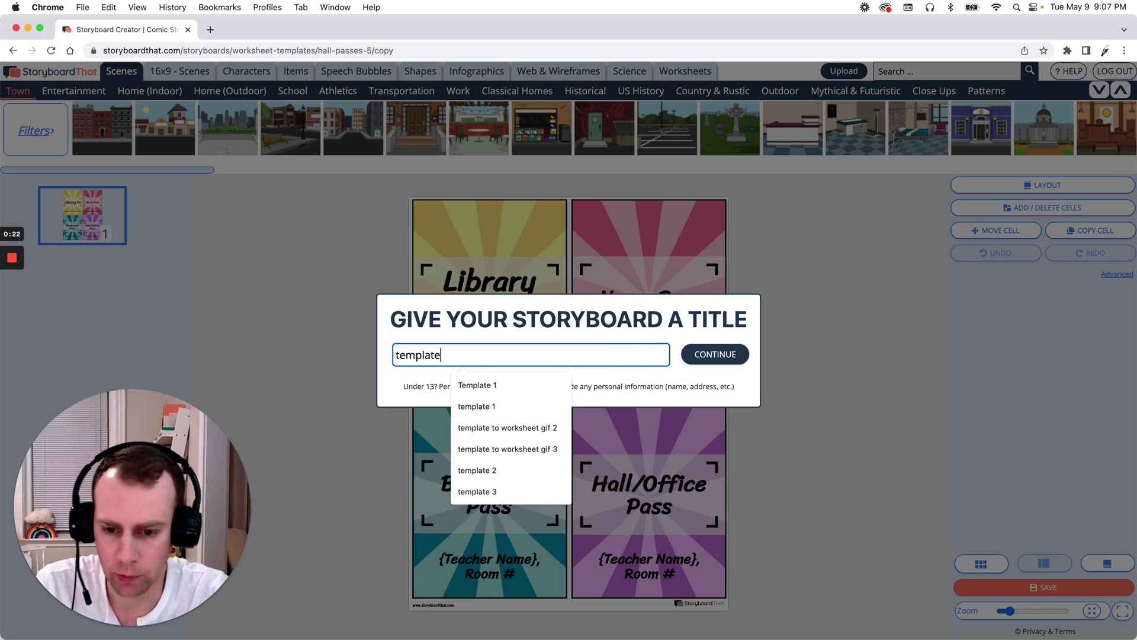
{"action": "type", "text": " 1"}
{"action": "left_click", "coordinate": [714, 354]}
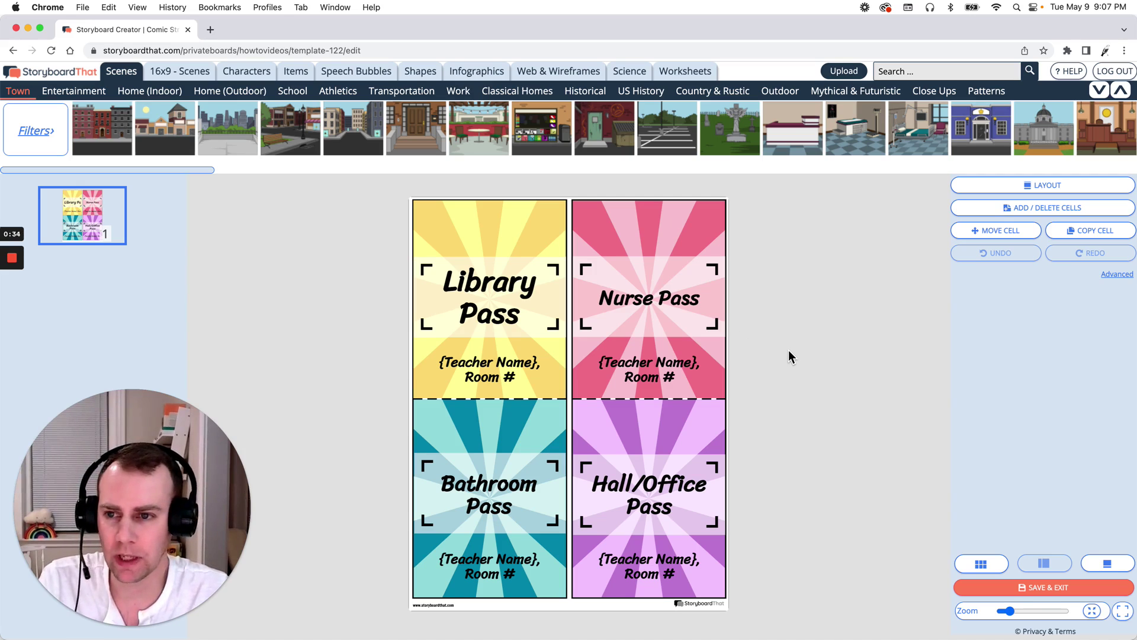
Place the adult woman in the pink sweater on the Hall/Office Pass with a smiling expression, glasses and both hands on her hips.
{"action": "left_click", "coordinate": [254, 74]}
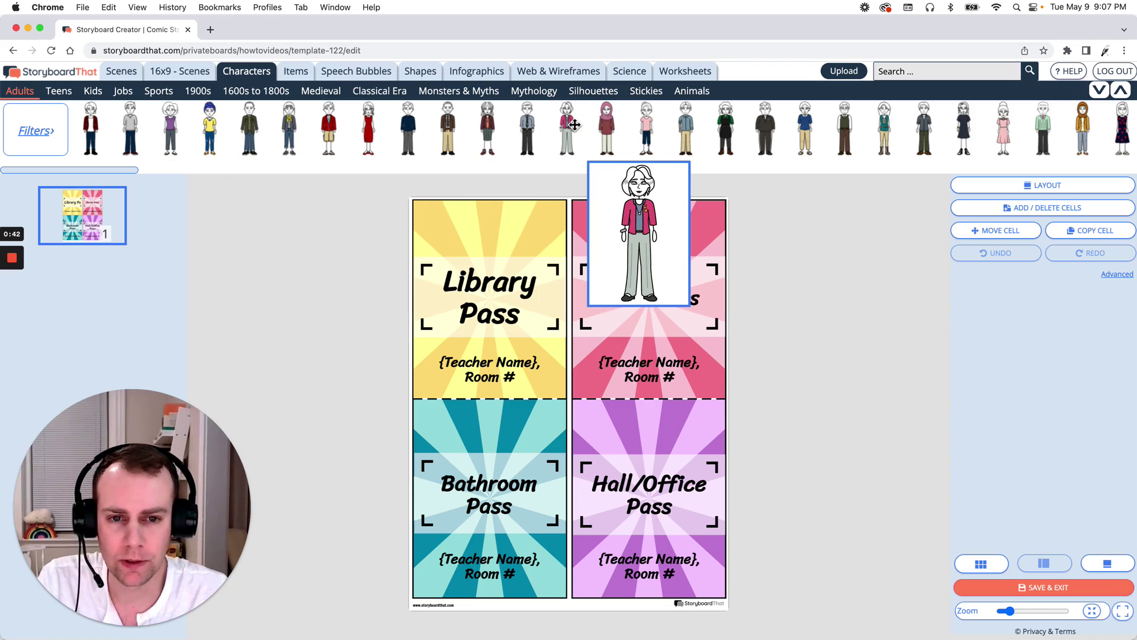
{"action": "left_click_drag", "start_coordinate": [572, 121], "coordinate": [651, 461]}
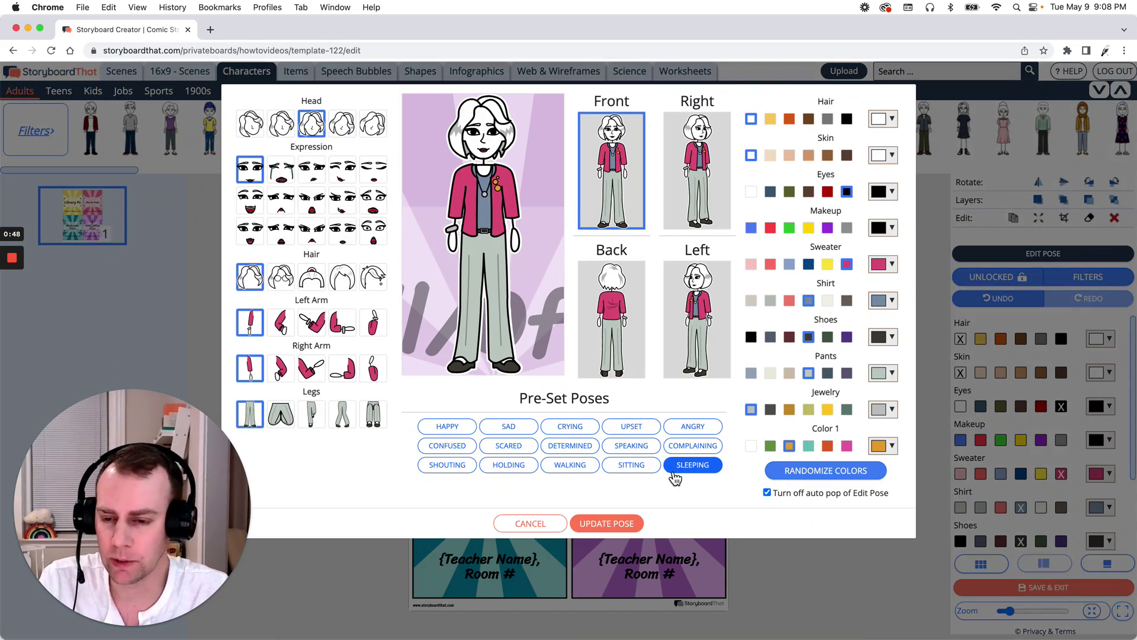
{"action": "left_click", "coordinate": [251, 236]}
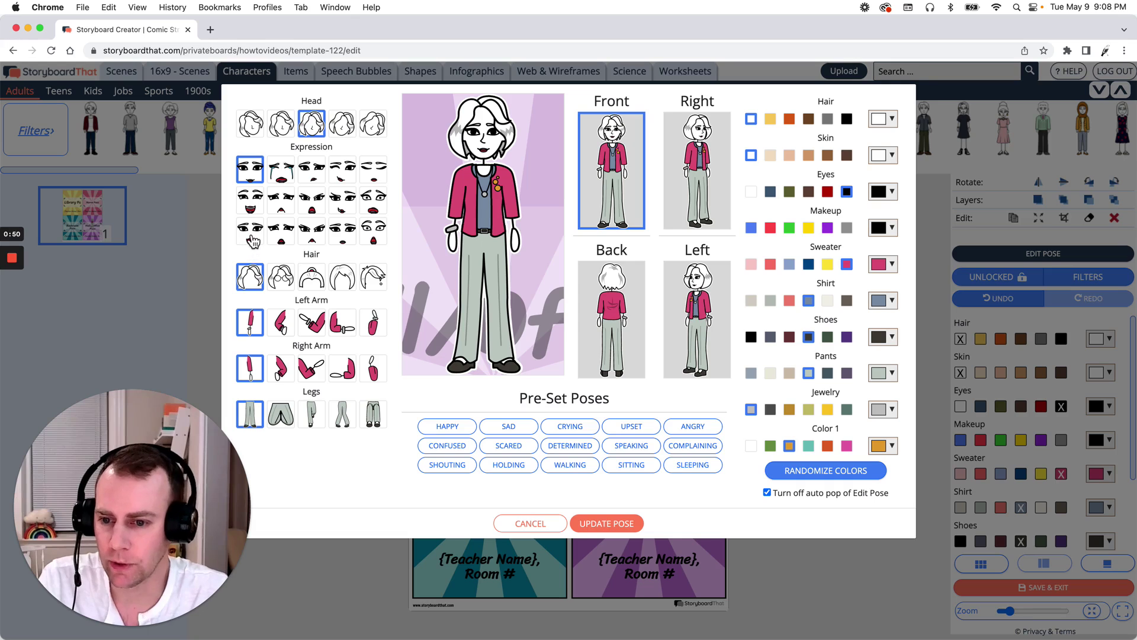
{"action": "left_click", "coordinate": [286, 320]}
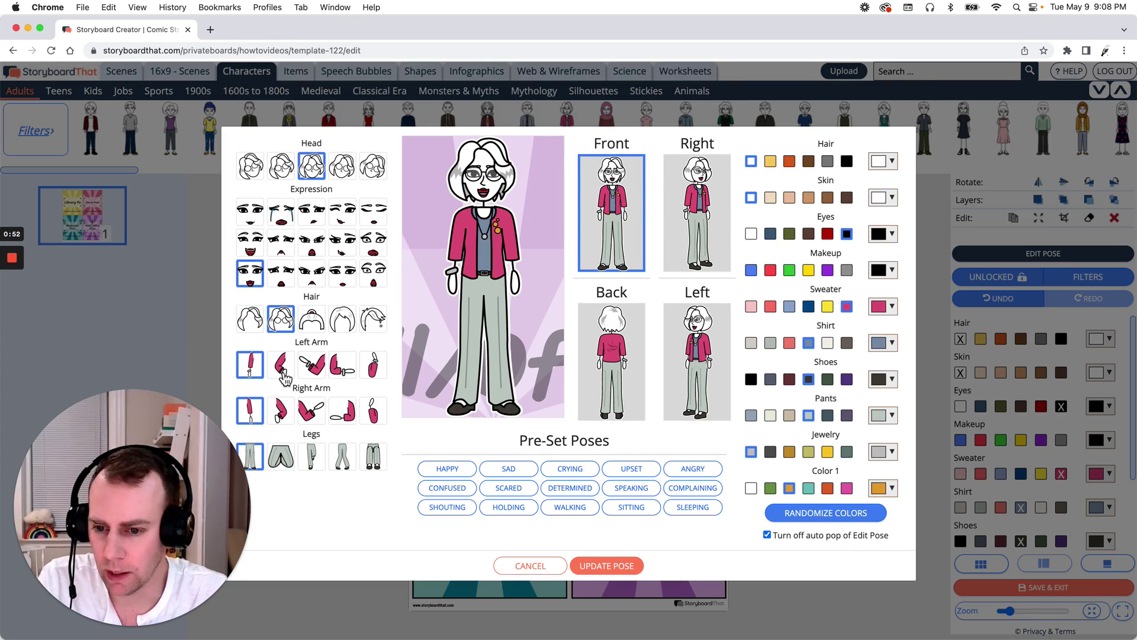
{"action": "left_click", "coordinate": [286, 409]}
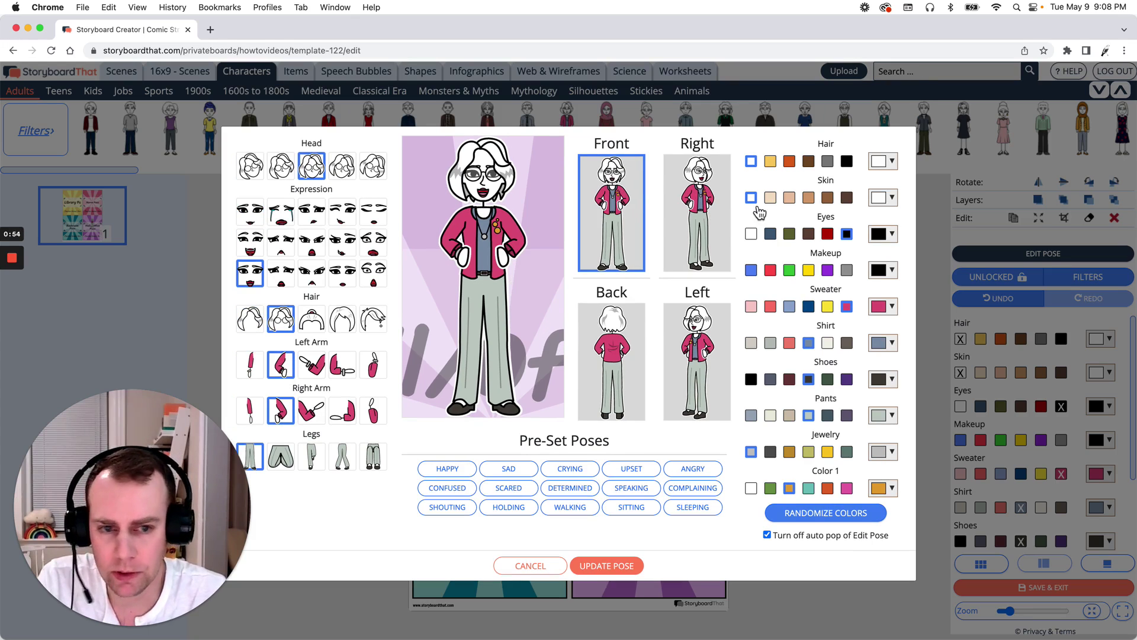
Color the woman's hair gray and her skin medium tan, and apply the updated pose.
{"action": "left_click", "coordinate": [828, 162]}
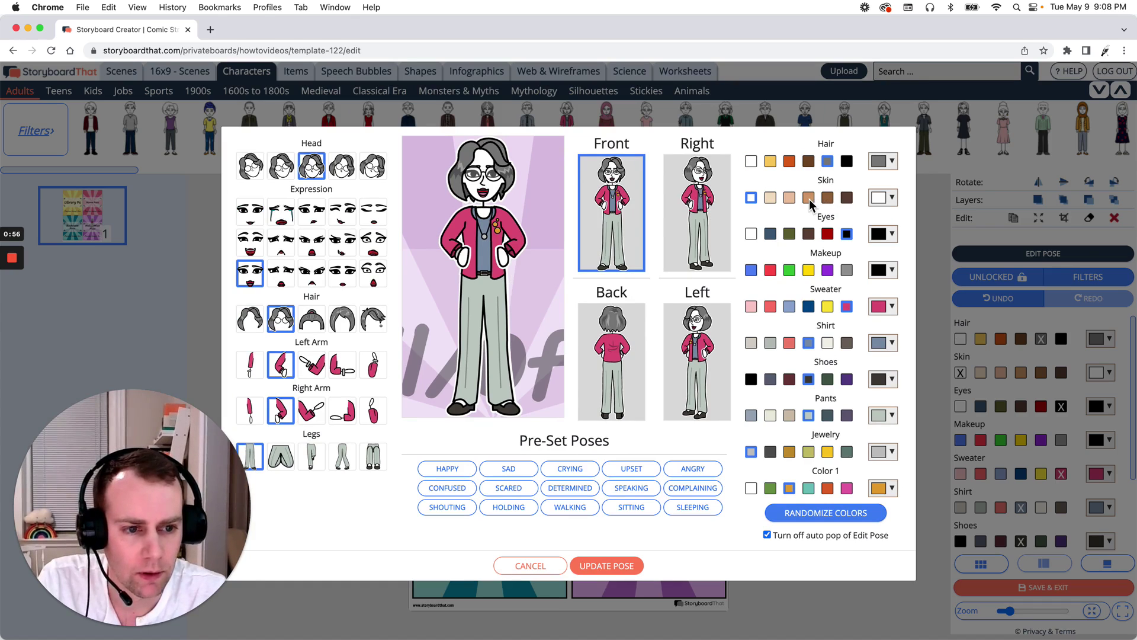
{"action": "left_click", "coordinate": [809, 199]}
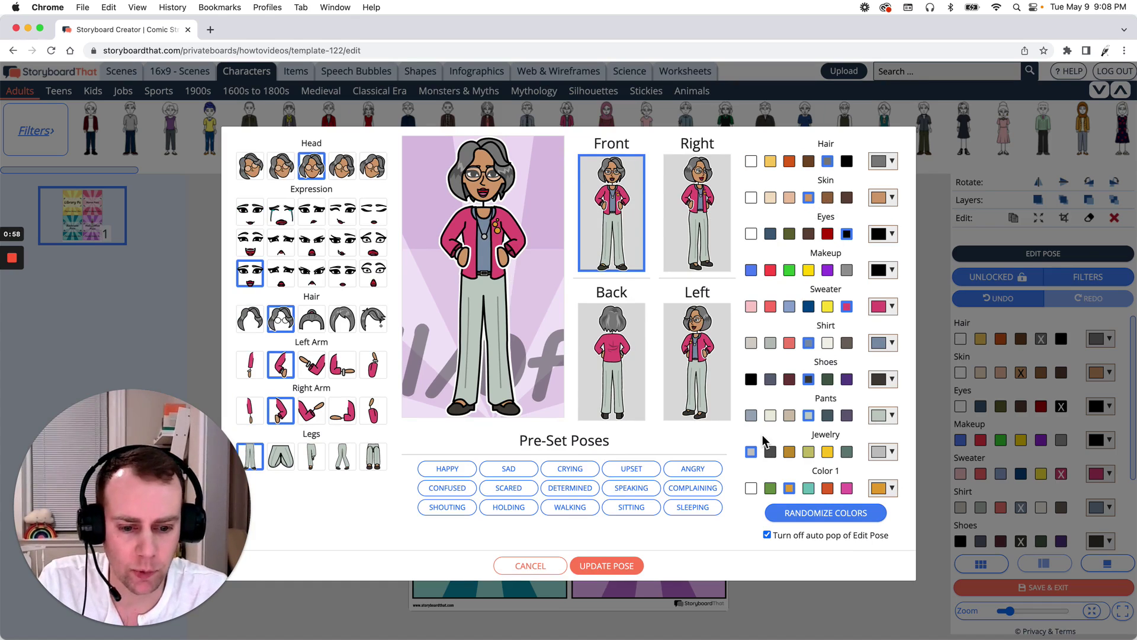
{"action": "left_click", "coordinate": [632, 567]}
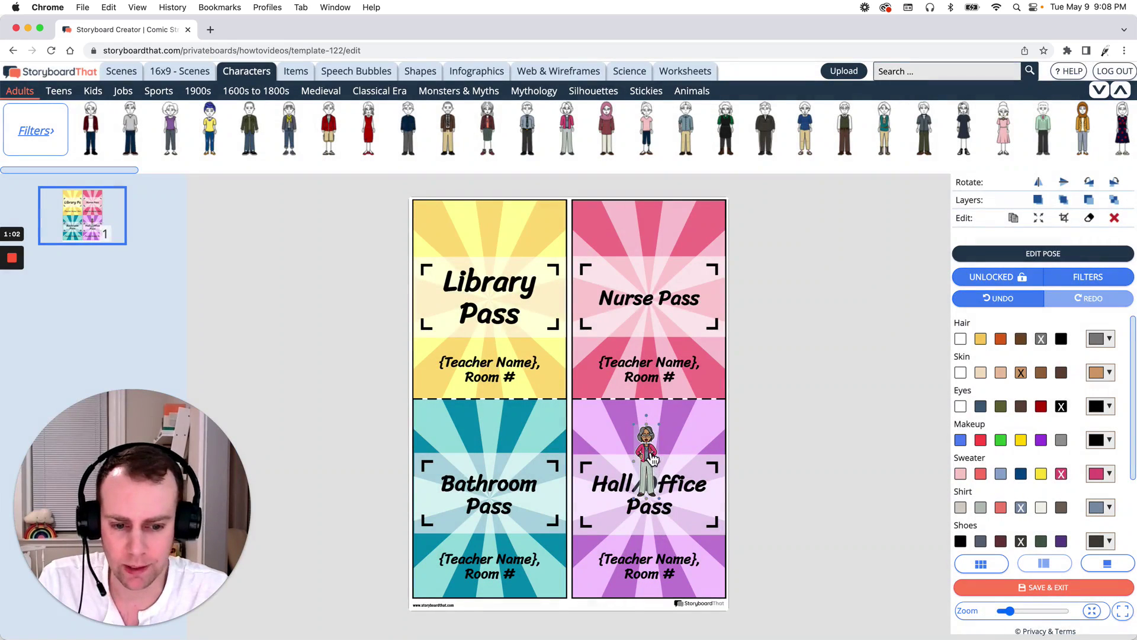
Enlarge the woman, crop her to the upper body with a standard crop, and center her above the Hall/Office Pass title.
{"action": "left_click_drag", "start_coordinate": [647, 463], "coordinate": [609, 372]}
{"action": "left_click_drag", "start_coordinate": [653, 422], "coordinate": [656, 455]}
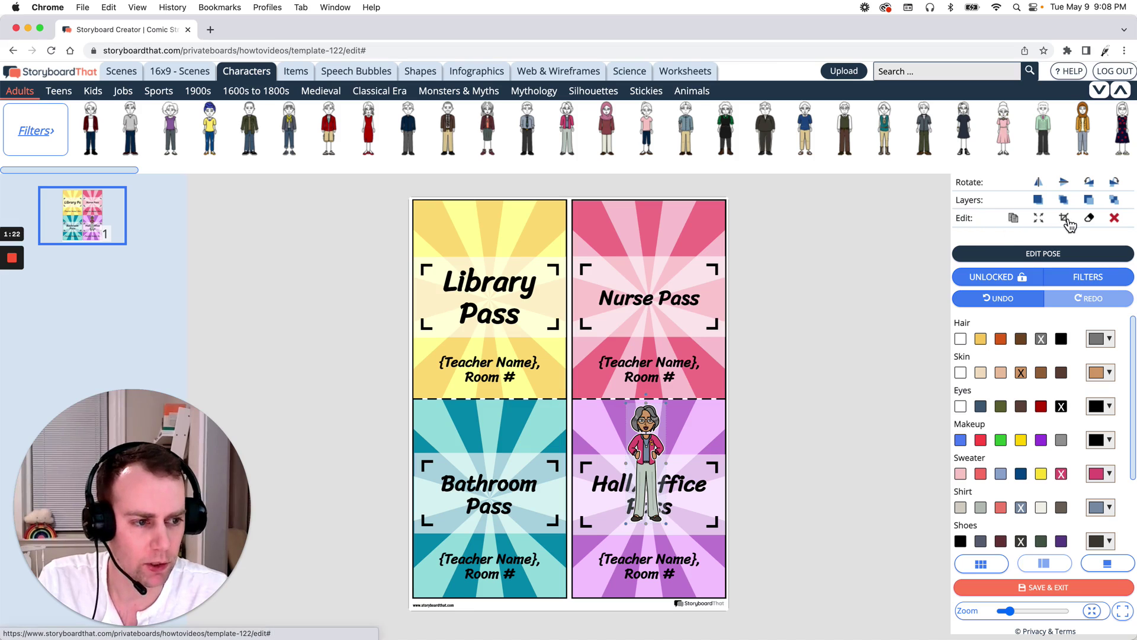
{"action": "left_click", "coordinate": [1064, 219]}
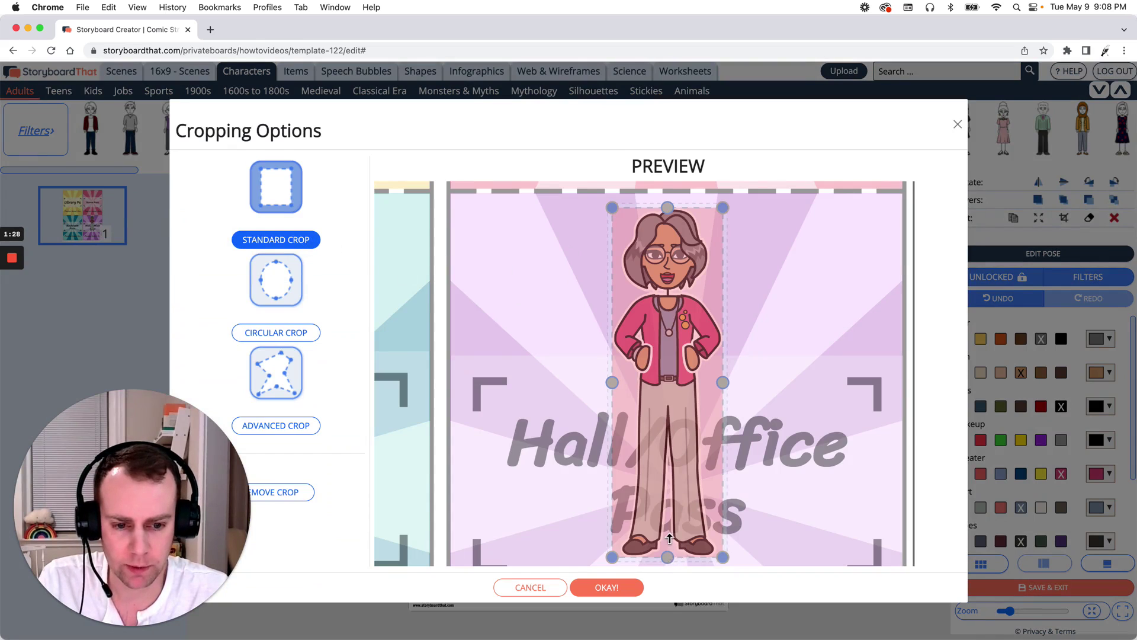
{"action": "left_click_drag", "start_coordinate": [669, 538], "coordinate": [670, 360]}
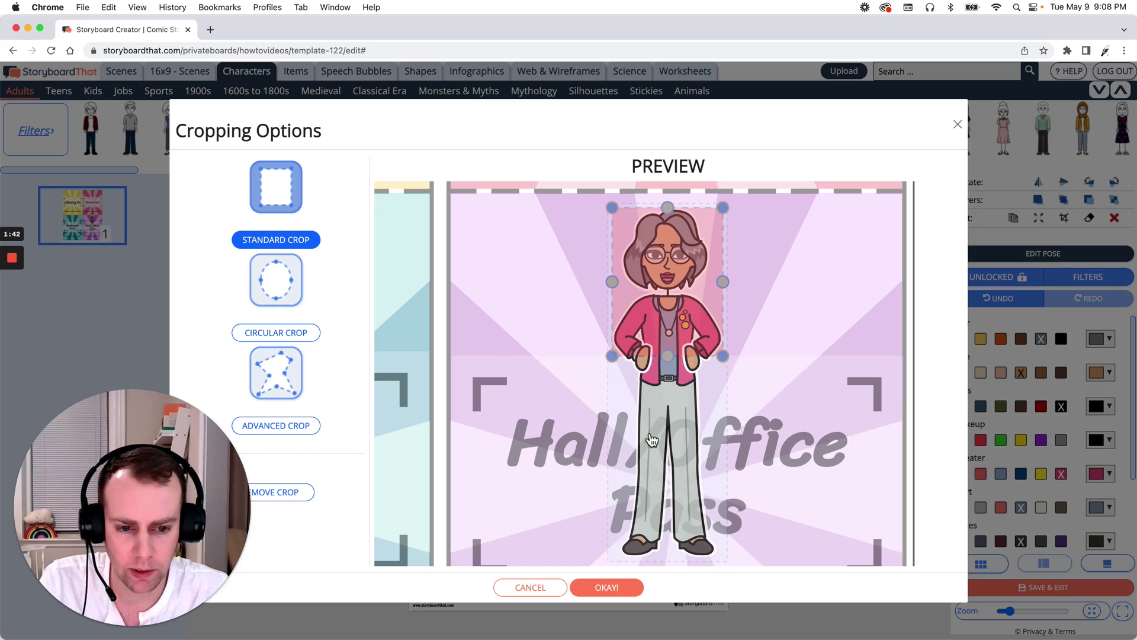
{"action": "left_click", "coordinate": [615, 589]}
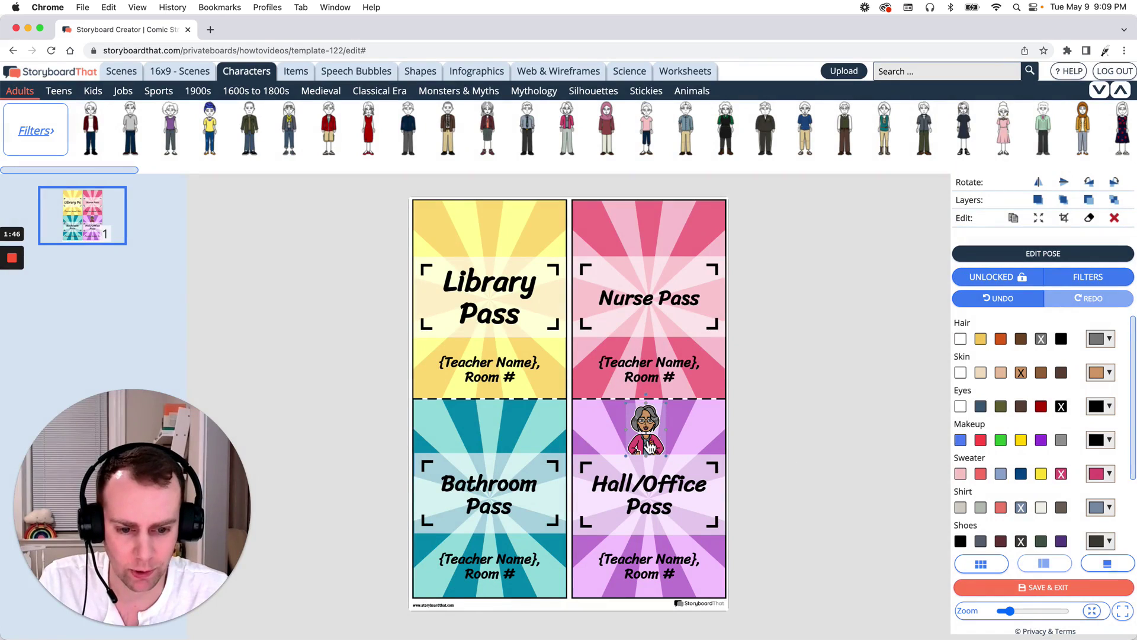
{"action": "left_click_drag", "start_coordinate": [650, 447], "coordinate": [651, 447]}
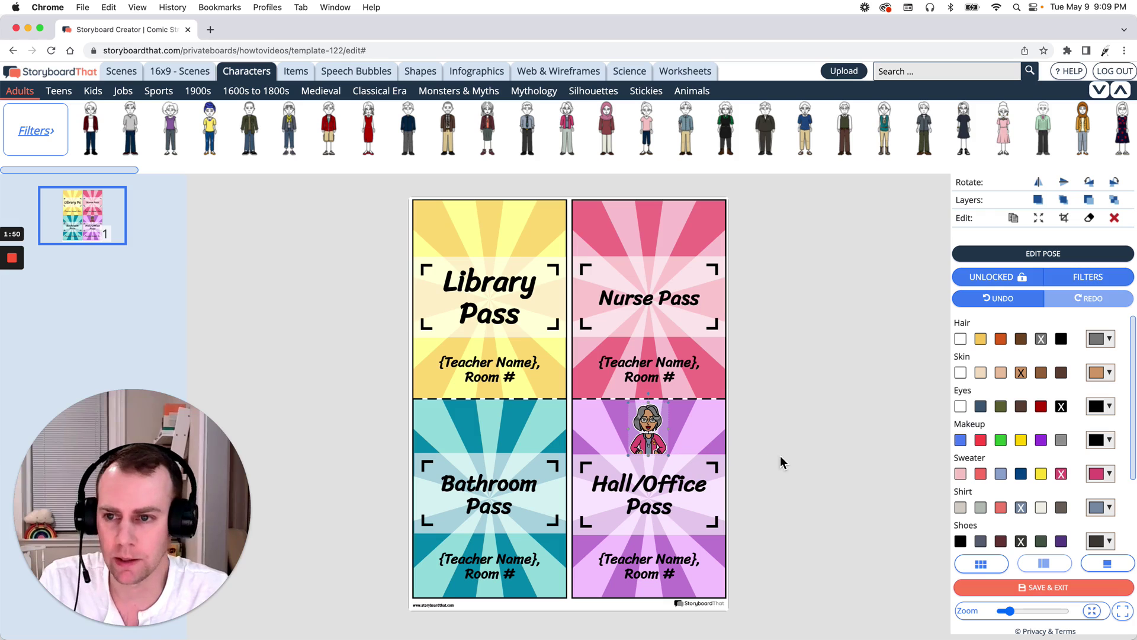
Place the open book from the school items above the Library Pass title and color it orange-brown.
{"action": "left_click", "coordinate": [295, 72]}
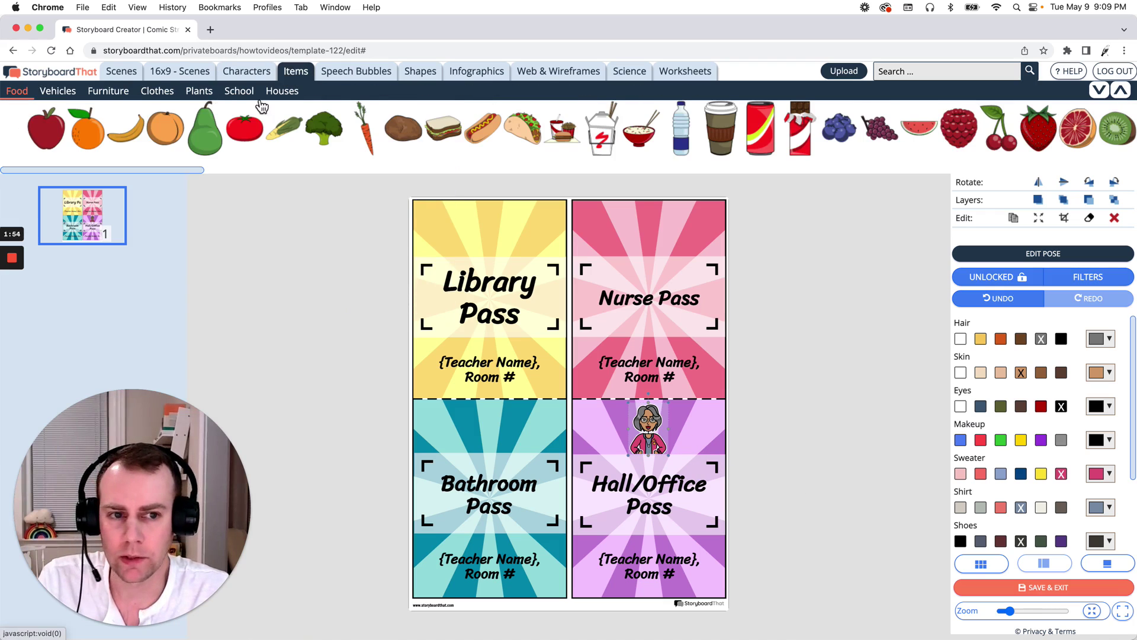
{"action": "left_click", "coordinate": [918, 72]}
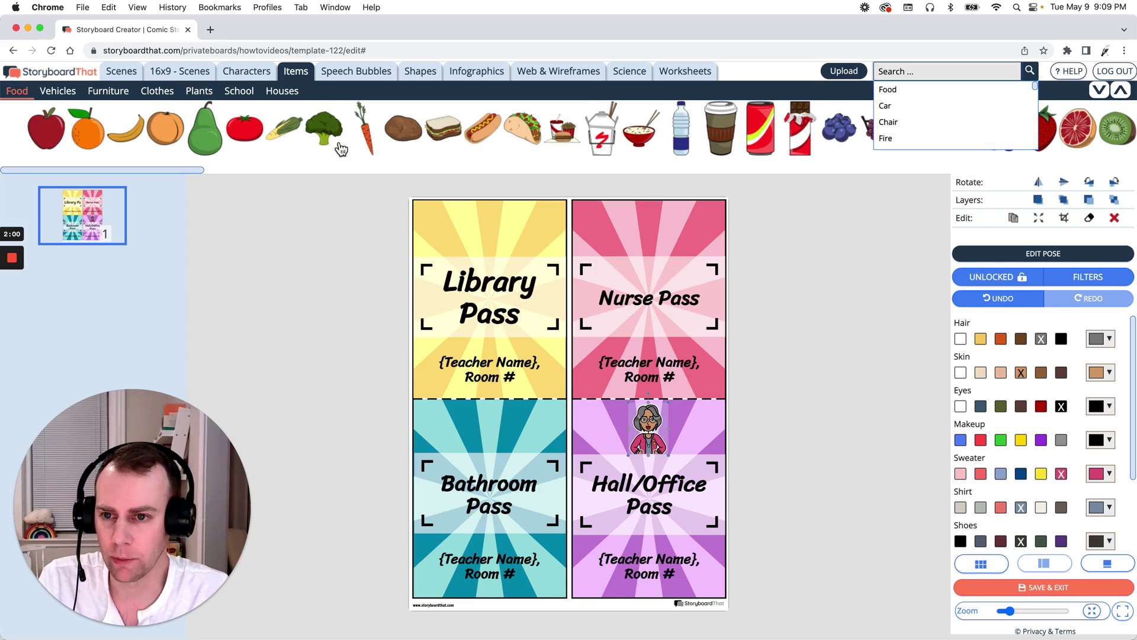
{"action": "left_click", "coordinate": [299, 72]}
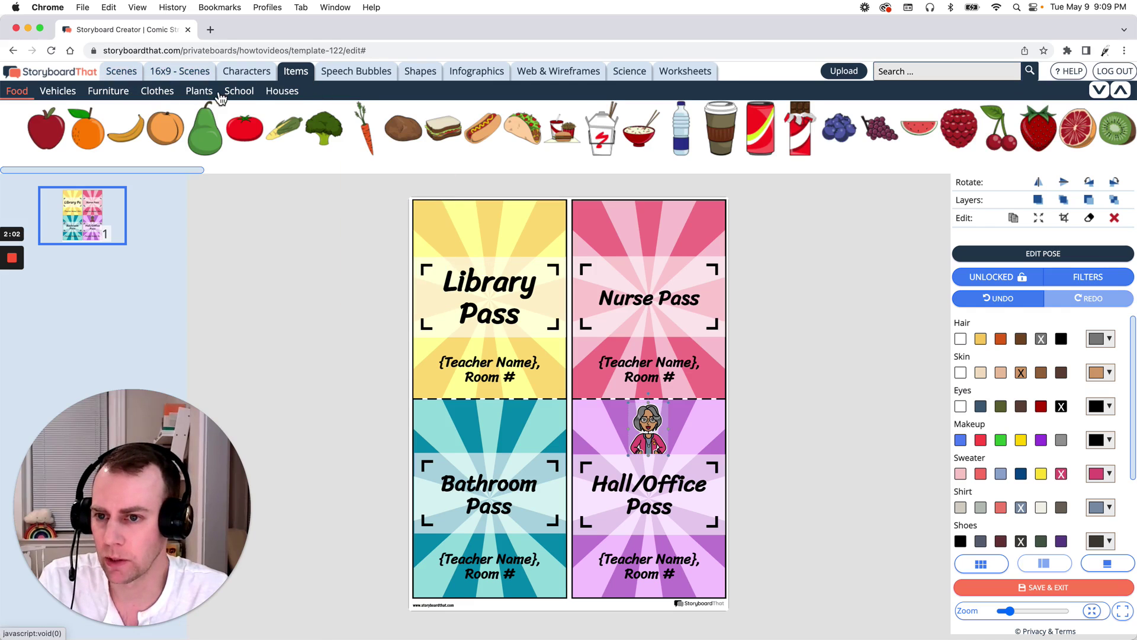
{"action": "left_click", "coordinate": [247, 94]}
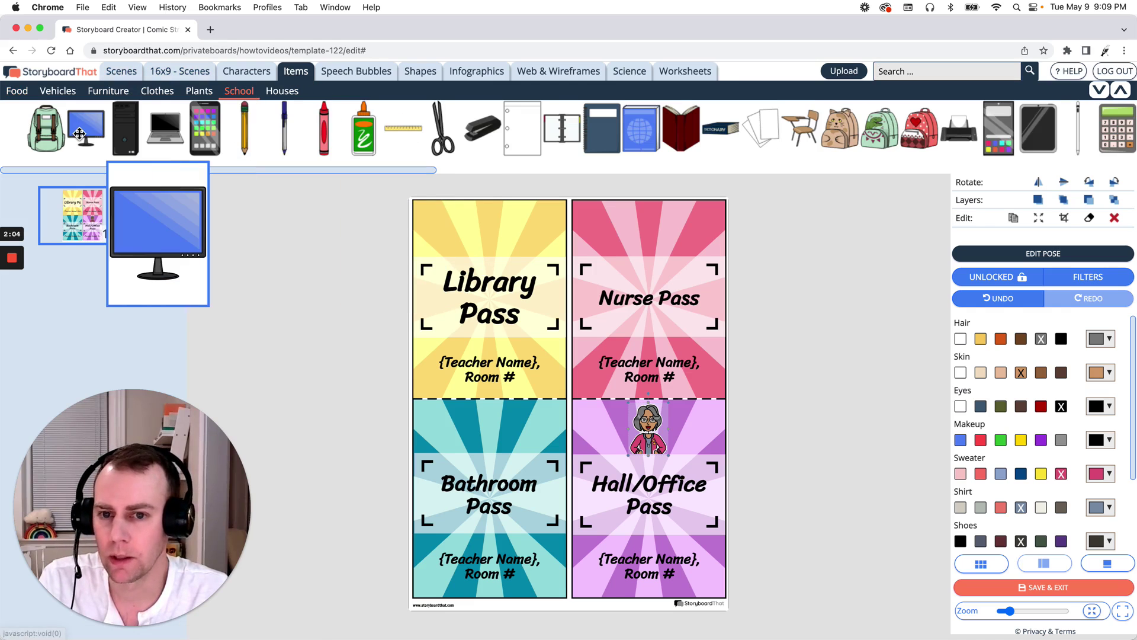
{"action": "mouse_move", "coordinate": [681, 129]}
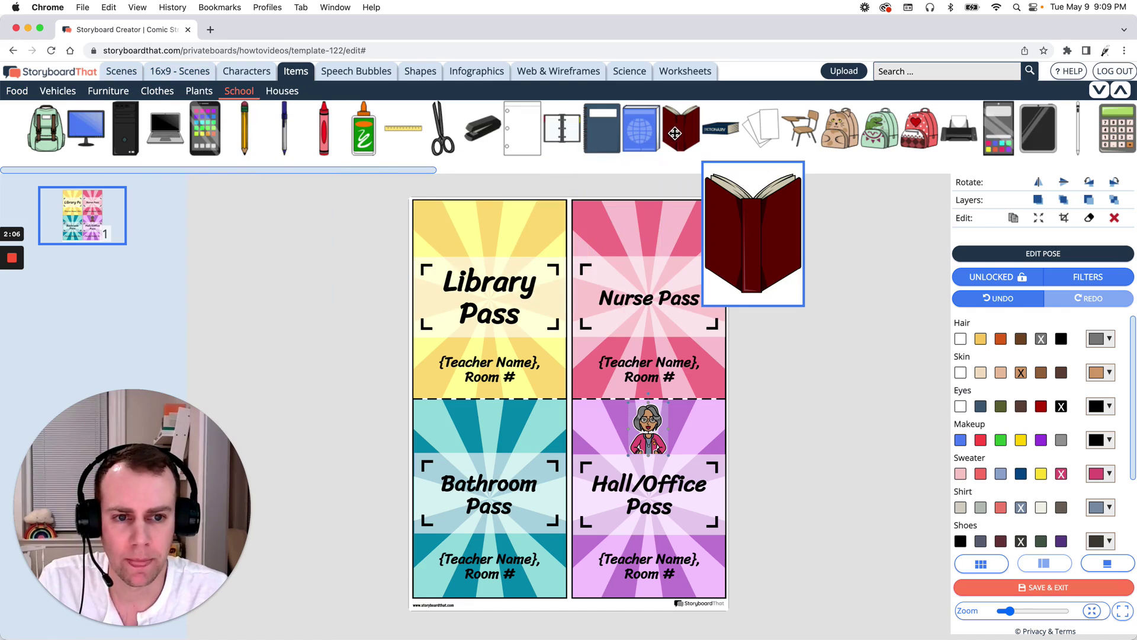
{"action": "left_click_drag", "start_coordinate": [689, 127], "coordinate": [495, 246]}
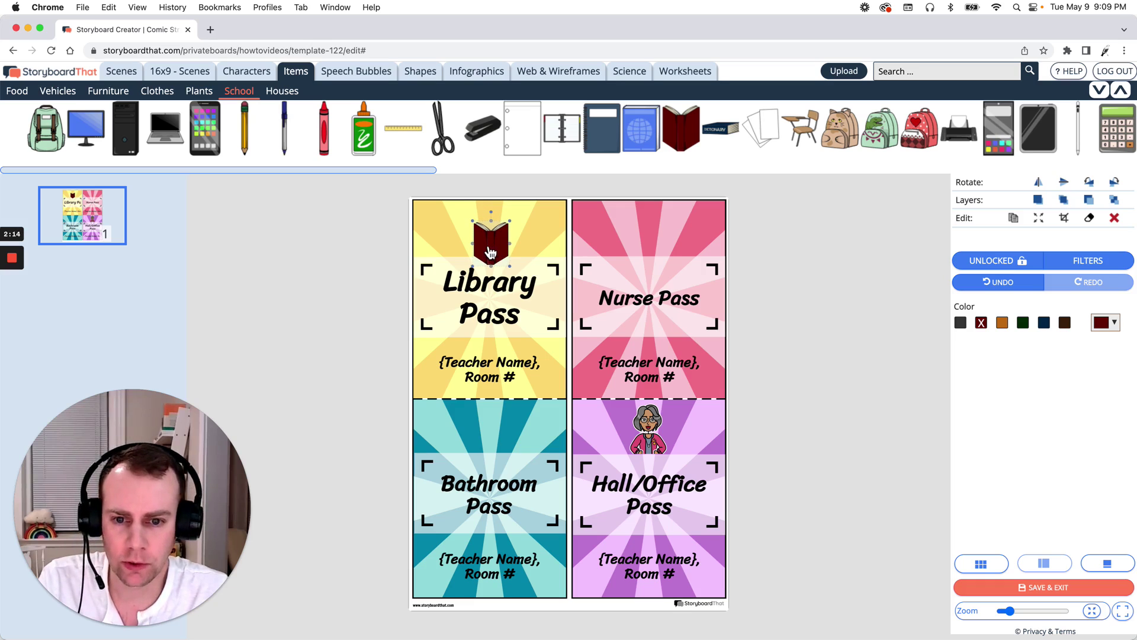
{"action": "left_click", "coordinate": [1002, 322]}
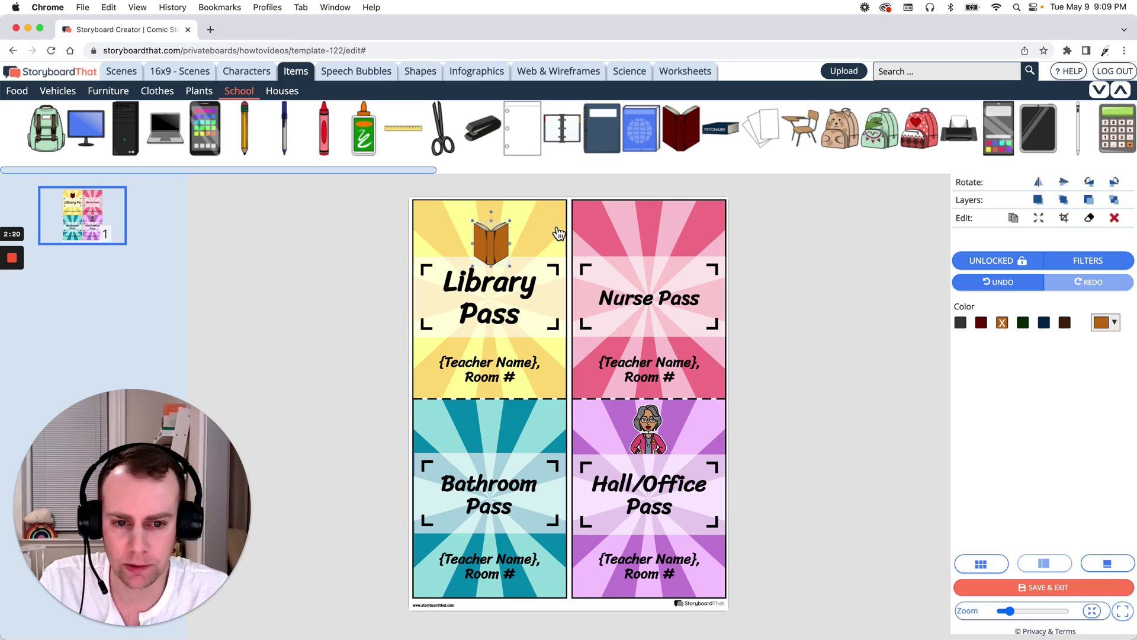
Try light gray and brown on the Nurse Pass sunburst background, and delete that background.
{"action": "left_click", "coordinate": [709, 243]}
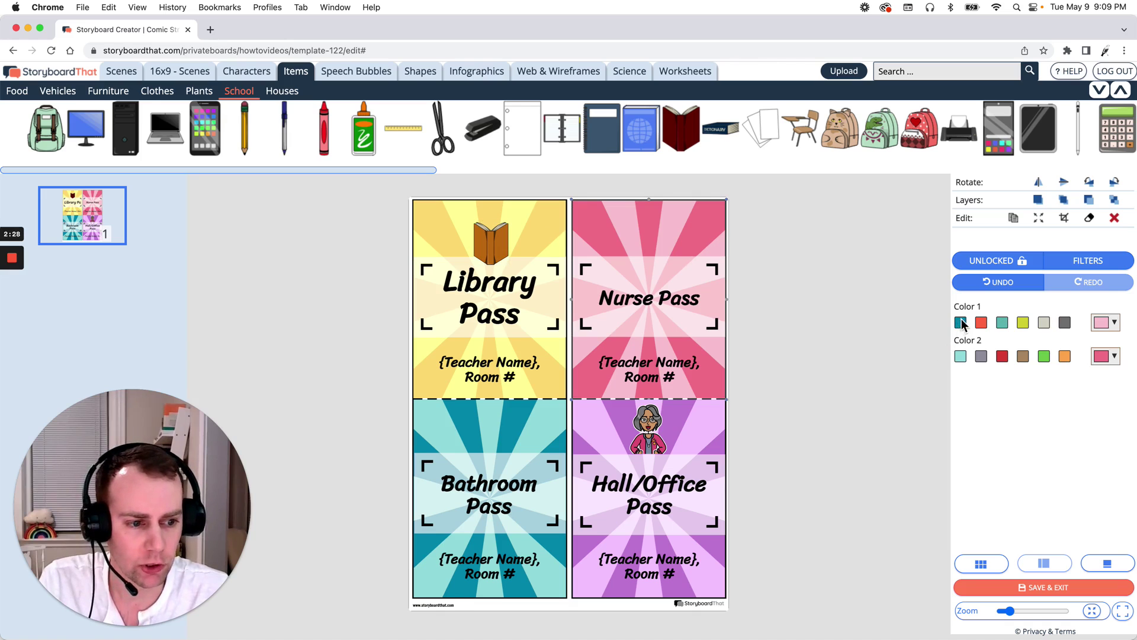
{"action": "left_click", "coordinate": [1044, 323]}
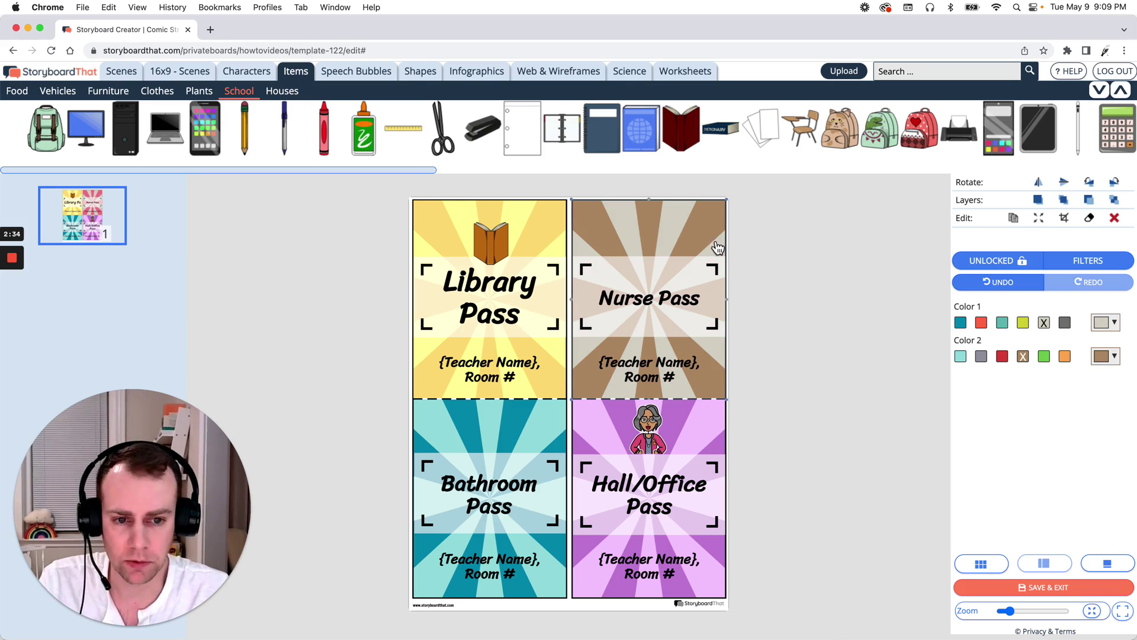
{"action": "left_click", "coordinate": [1115, 220]}
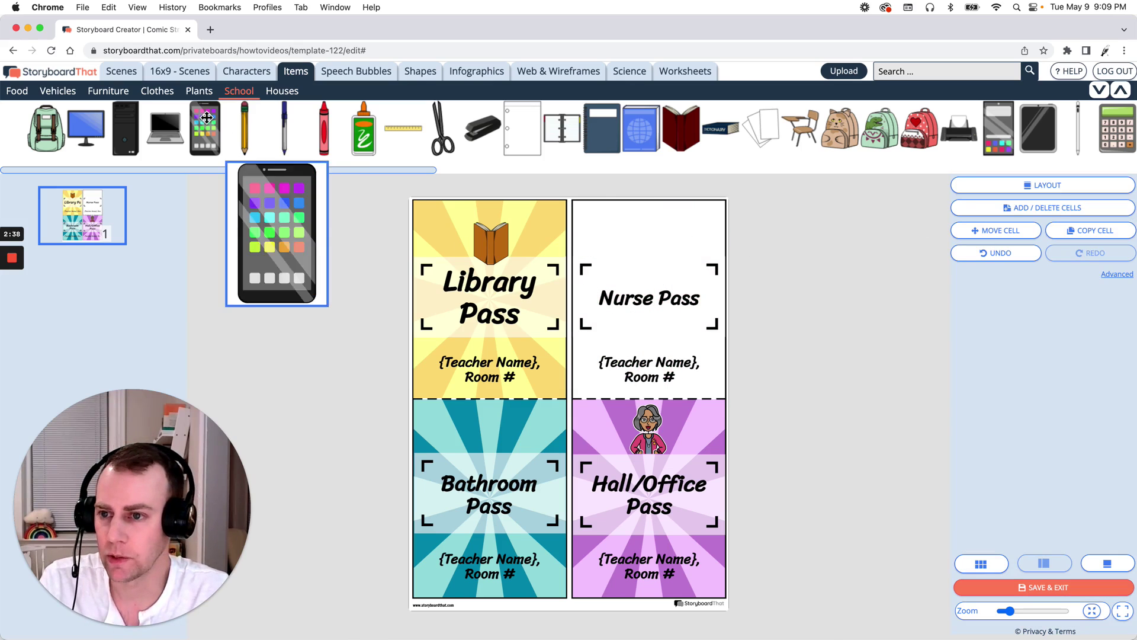
Add the teal swoosh pattern scene to the Nurse Pass and enlarge it to the cell's full height, aligned with its right edge.
{"action": "left_click", "coordinate": [115, 74]}
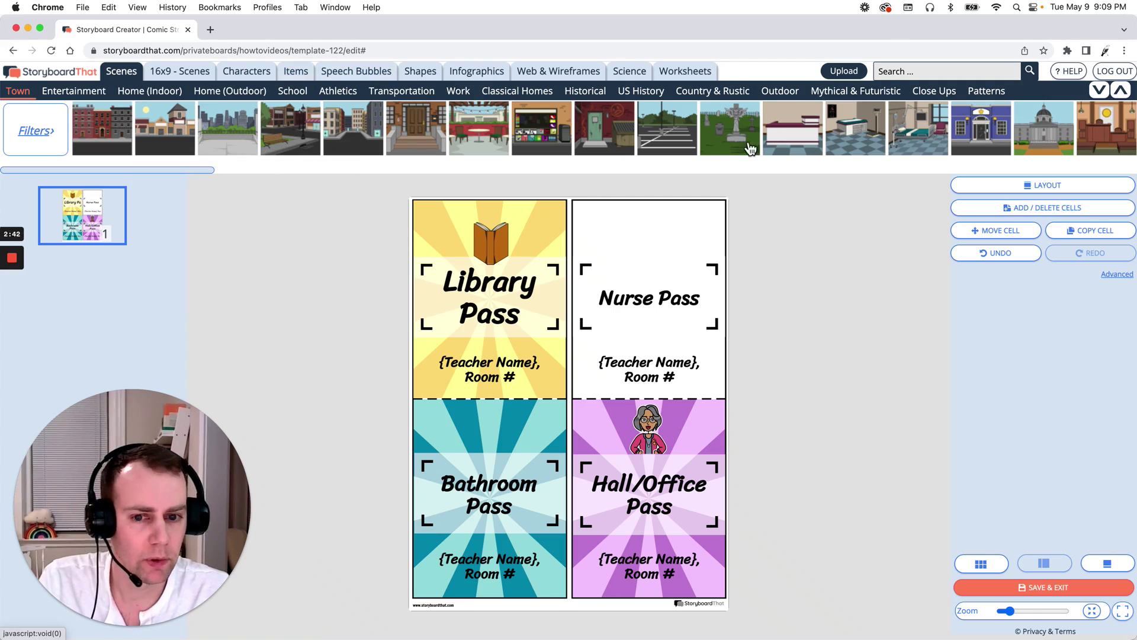
{"action": "left_click", "coordinate": [986, 90]}
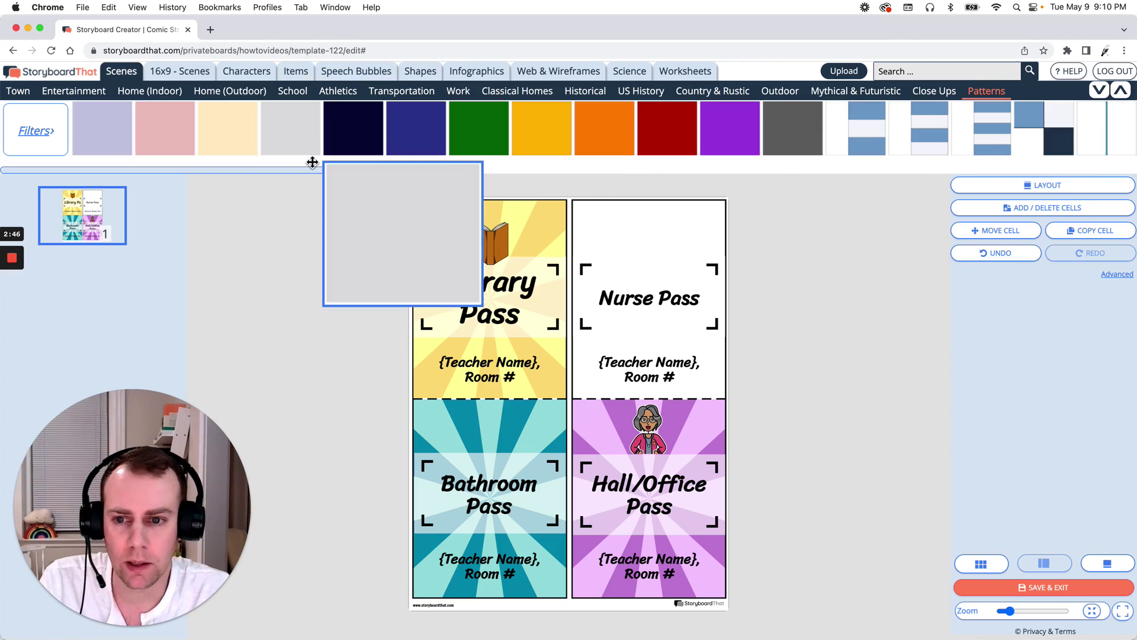
{"action": "left_click_drag", "start_coordinate": [314, 169], "coordinate": [688, 162]}
{"action": "mouse_move", "coordinate": [695, 143]}
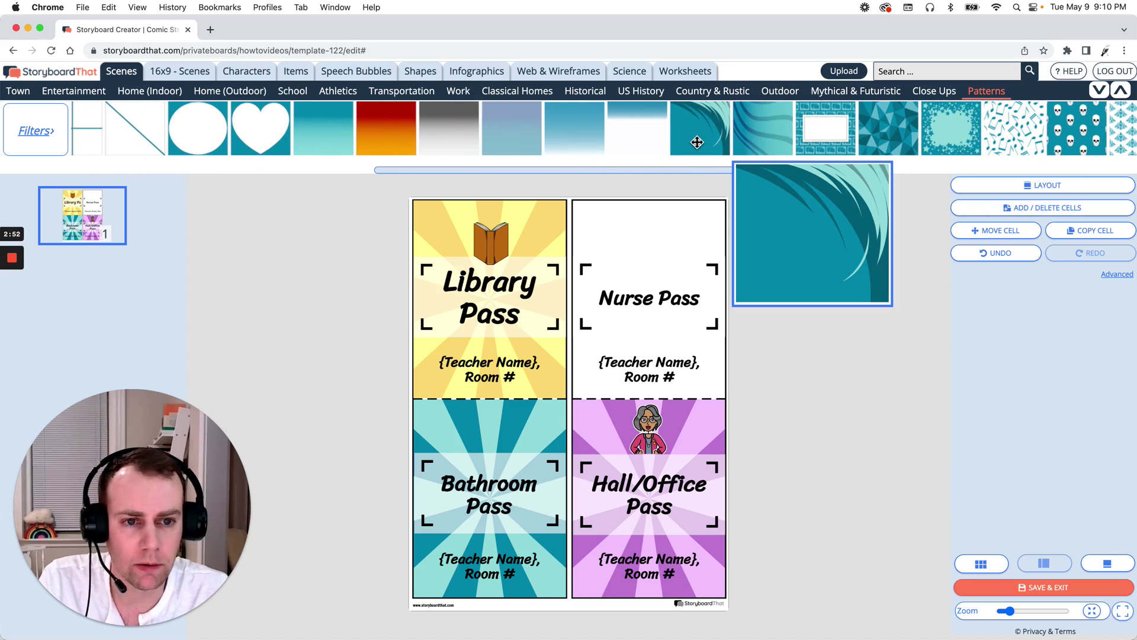
{"action": "left_click_drag", "start_coordinate": [711, 118], "coordinate": [643, 280]}
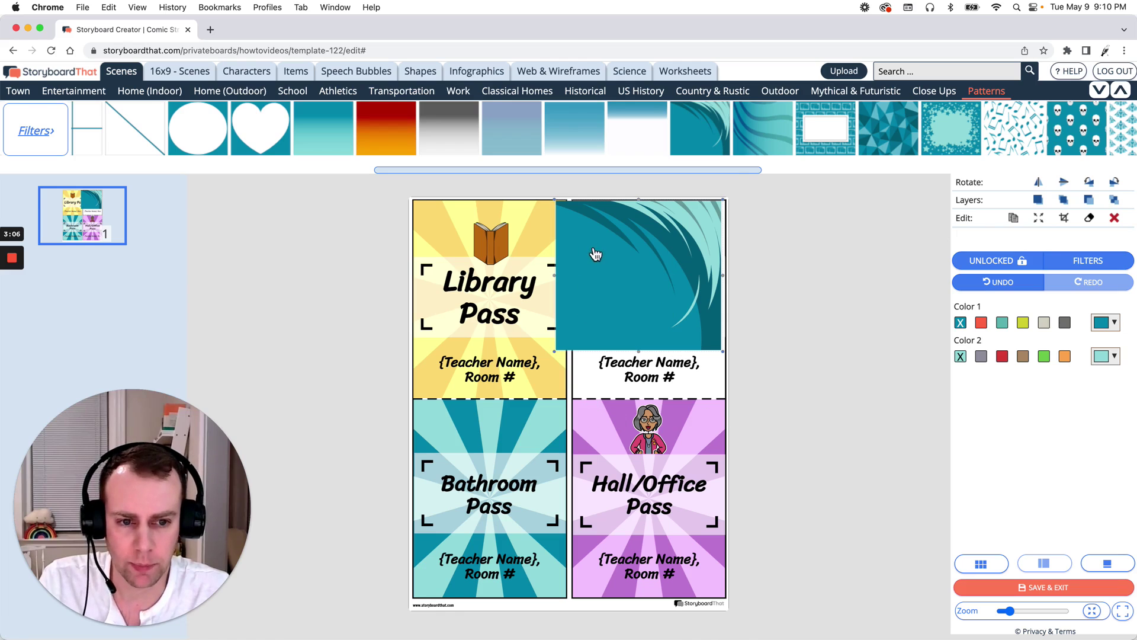
{"action": "left_click_drag", "start_coordinate": [642, 276], "coordinate": [646, 276]}
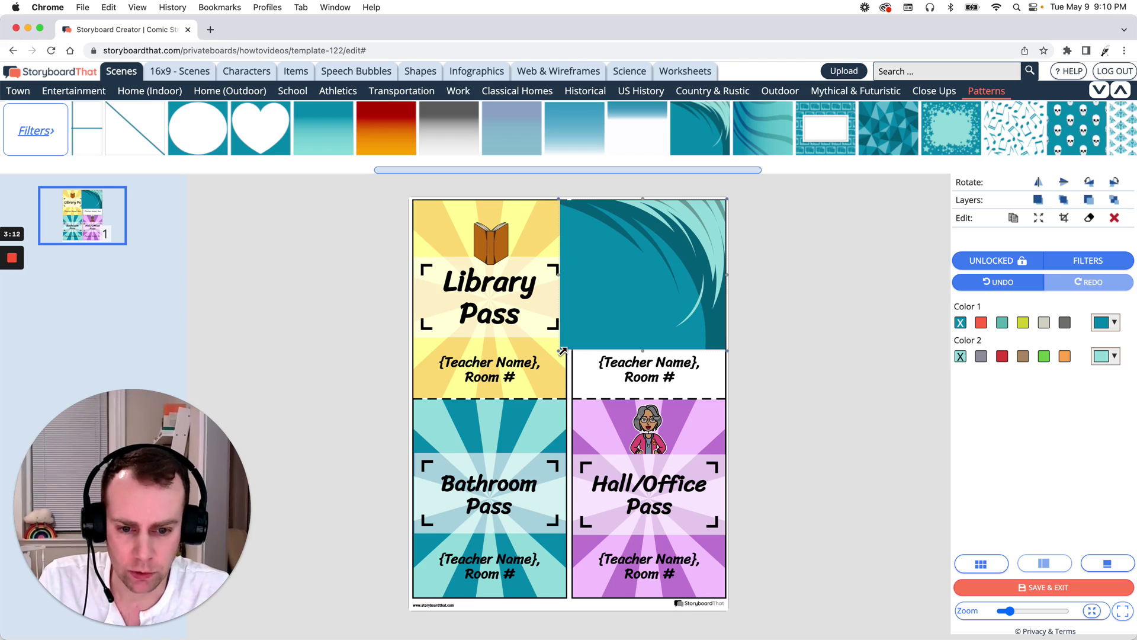
{"action": "left_click_drag", "start_coordinate": [562, 350], "coordinate": [491, 387]}
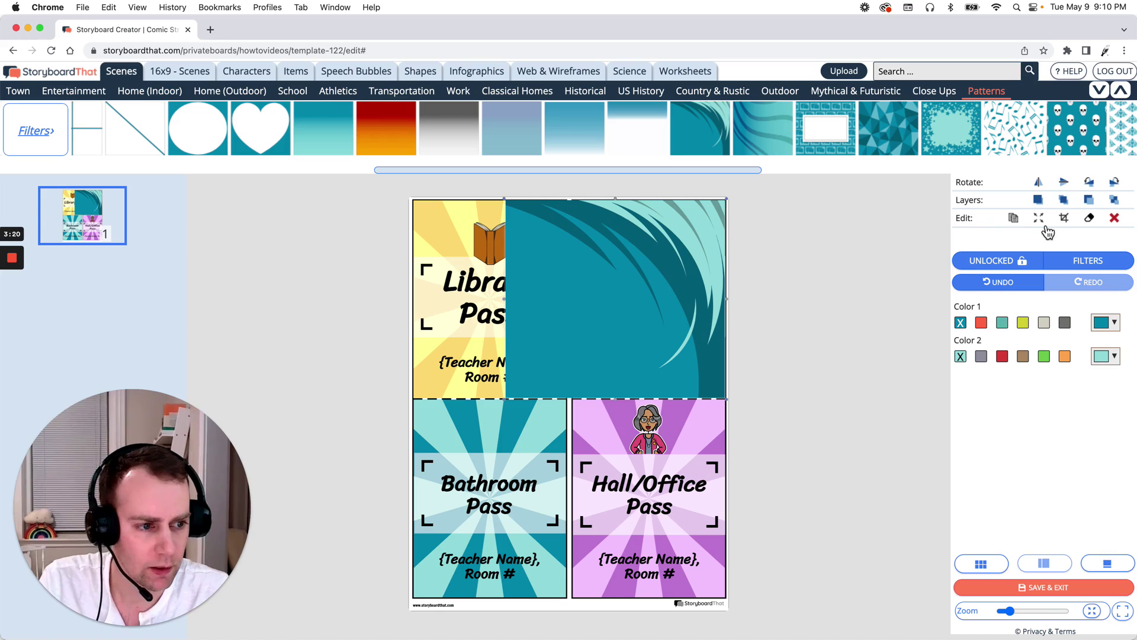
Crop the teal swoosh pattern to the Nurse Pass cell with a standard crop and layer it behind the translucent title band and text.
{"action": "left_click", "coordinate": [1064, 219]}
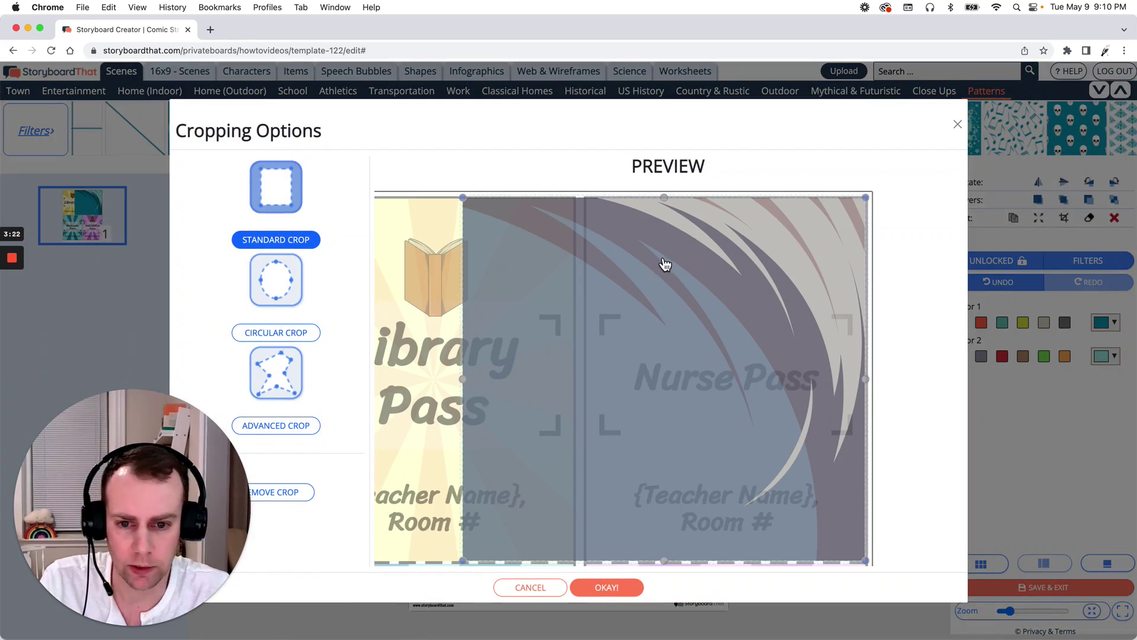
{"action": "left_click_drag", "start_coordinate": [468, 380], "coordinate": [593, 384]}
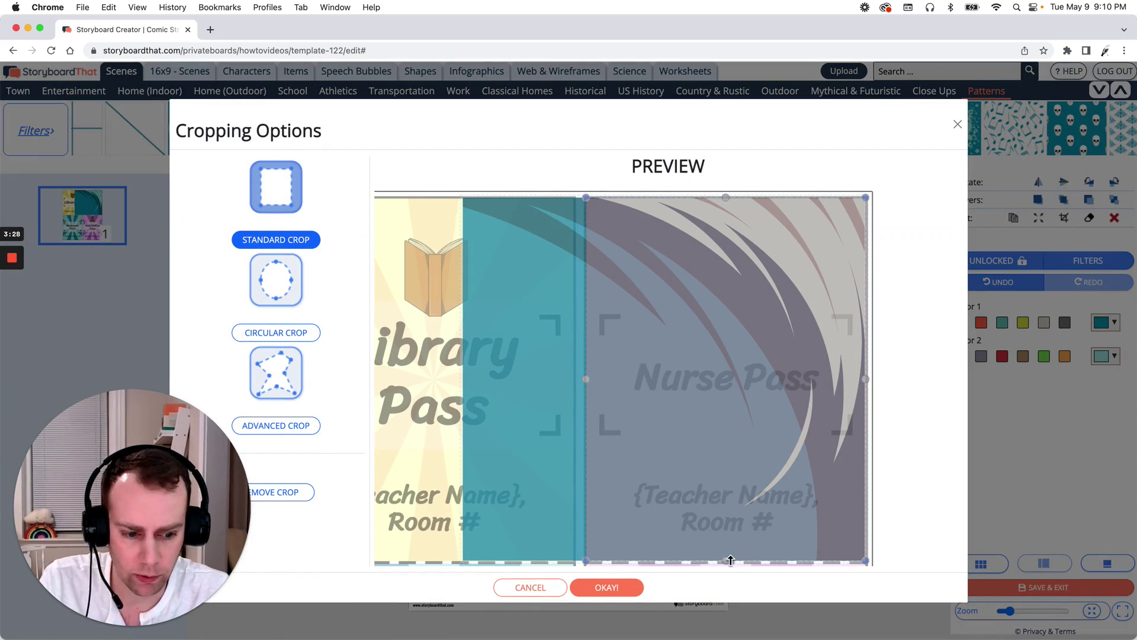
{"action": "left_click", "coordinate": [606, 588]}
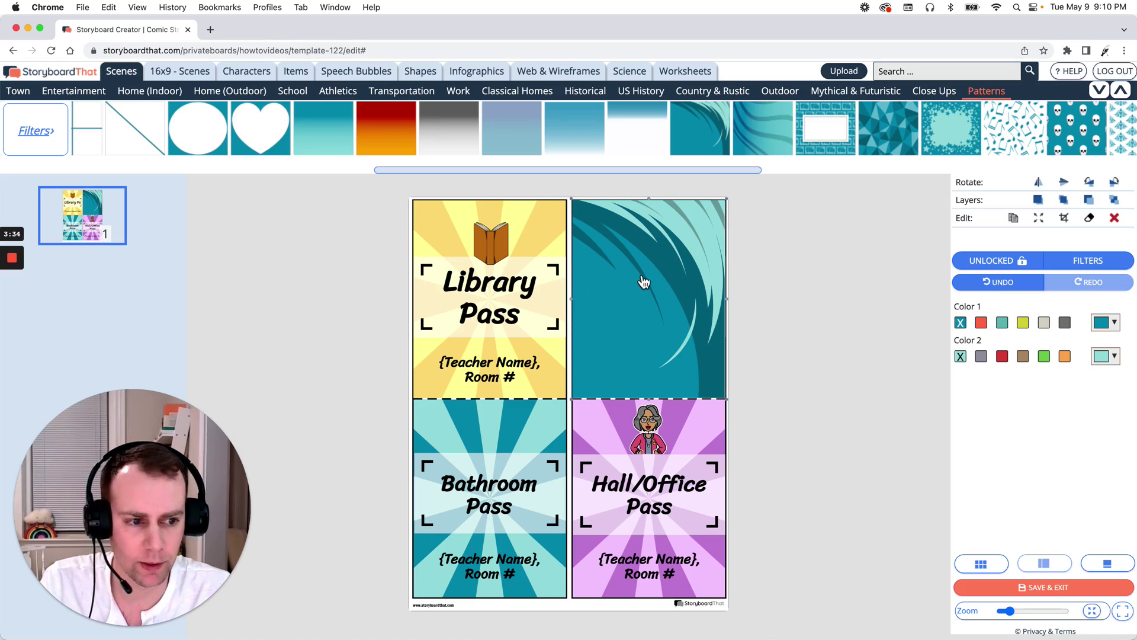
{"action": "left_click", "coordinate": [1112, 201]}
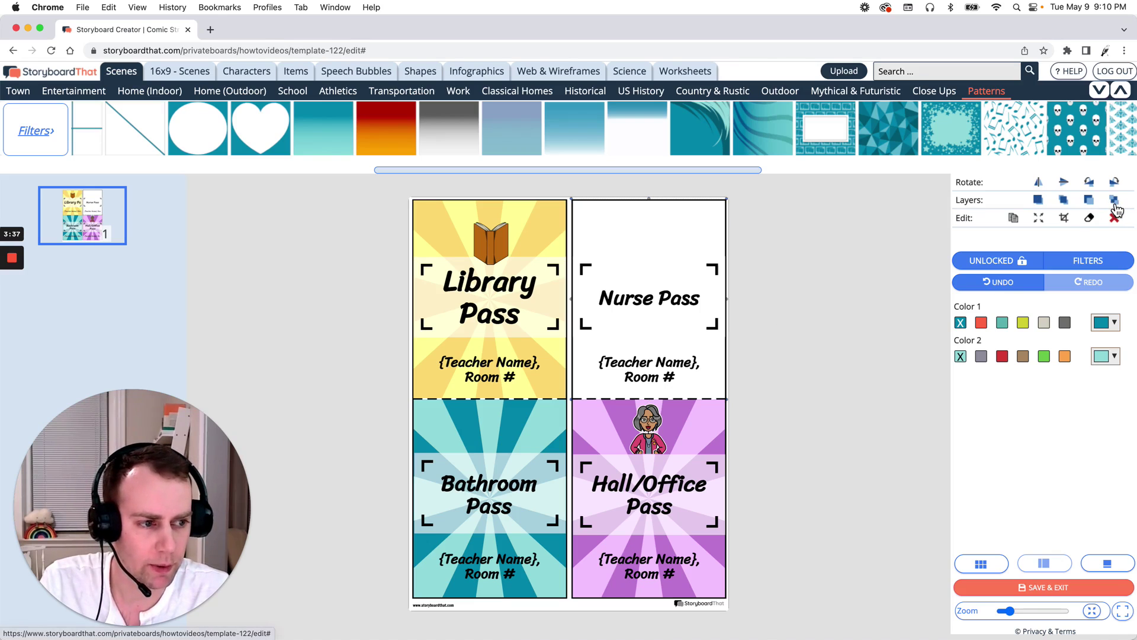
{"action": "left_click", "coordinate": [1037, 201]}
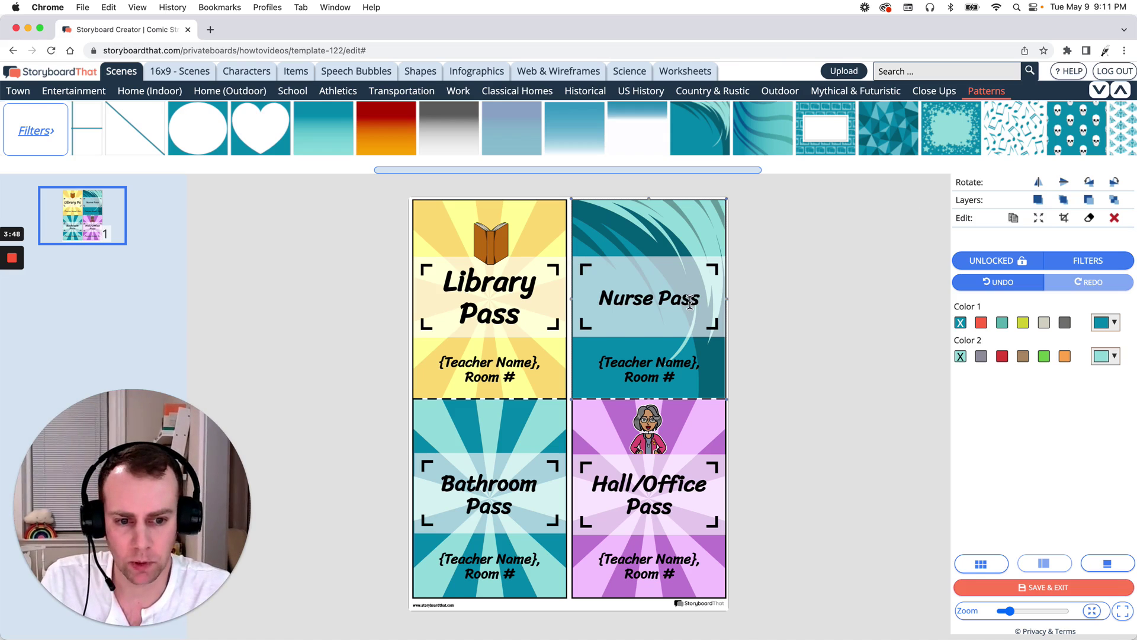
Try replacing the word "Library" with "Hall" in the Library Pass title, and restore the word "Library".
{"action": "left_click", "coordinate": [495, 307]}
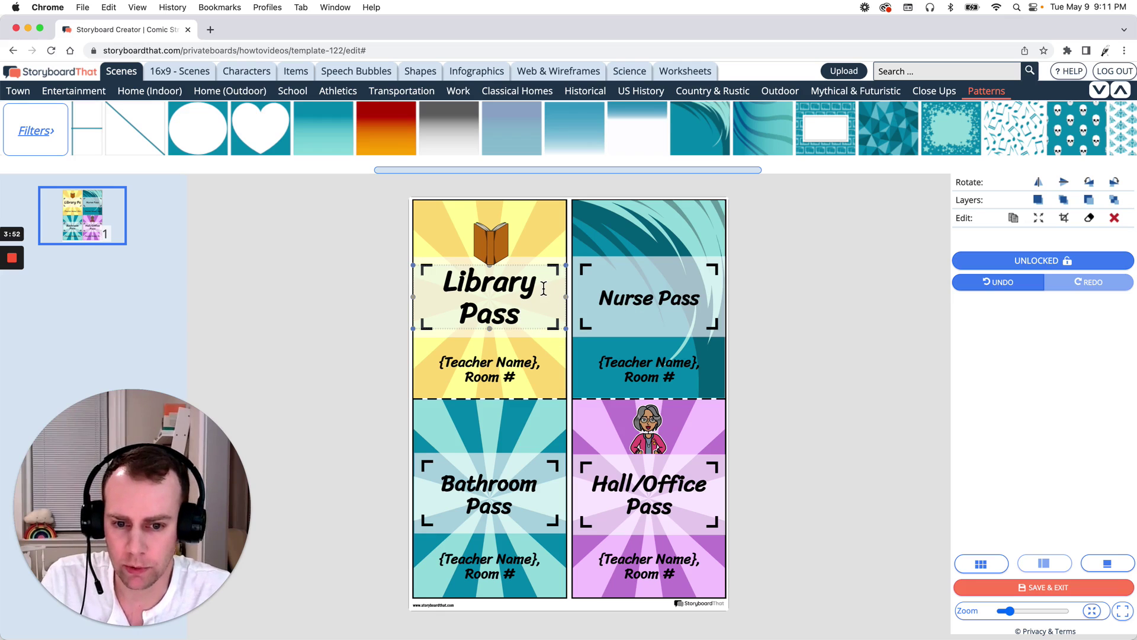
{"action": "left_click_drag", "start_coordinate": [546, 287], "coordinate": [415, 288]}
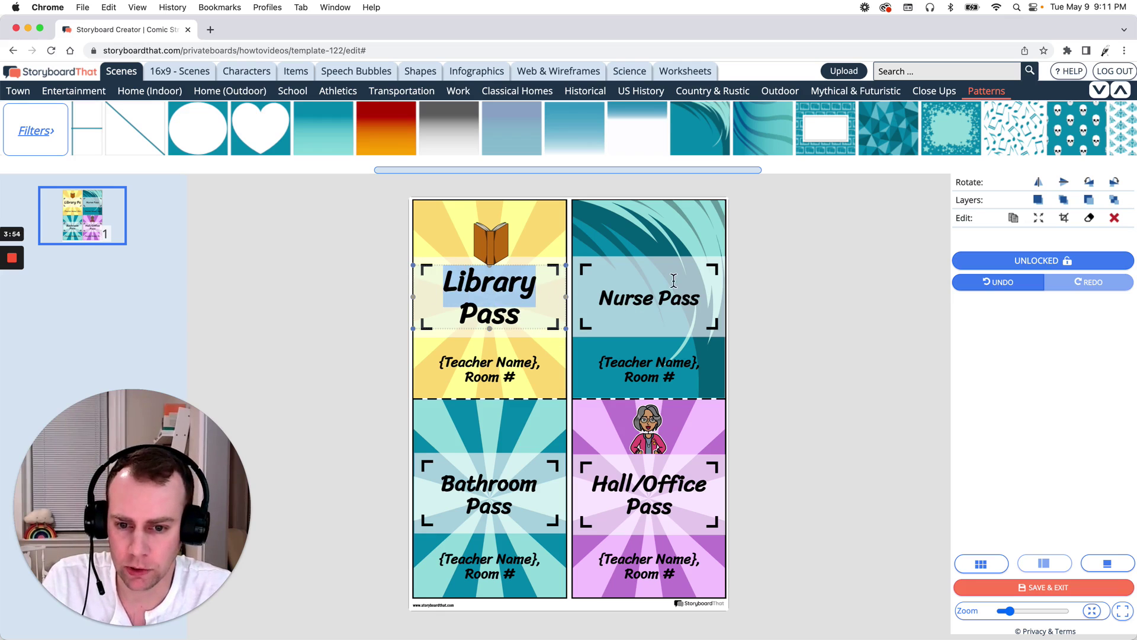
{"action": "type", "text": "Hall"}
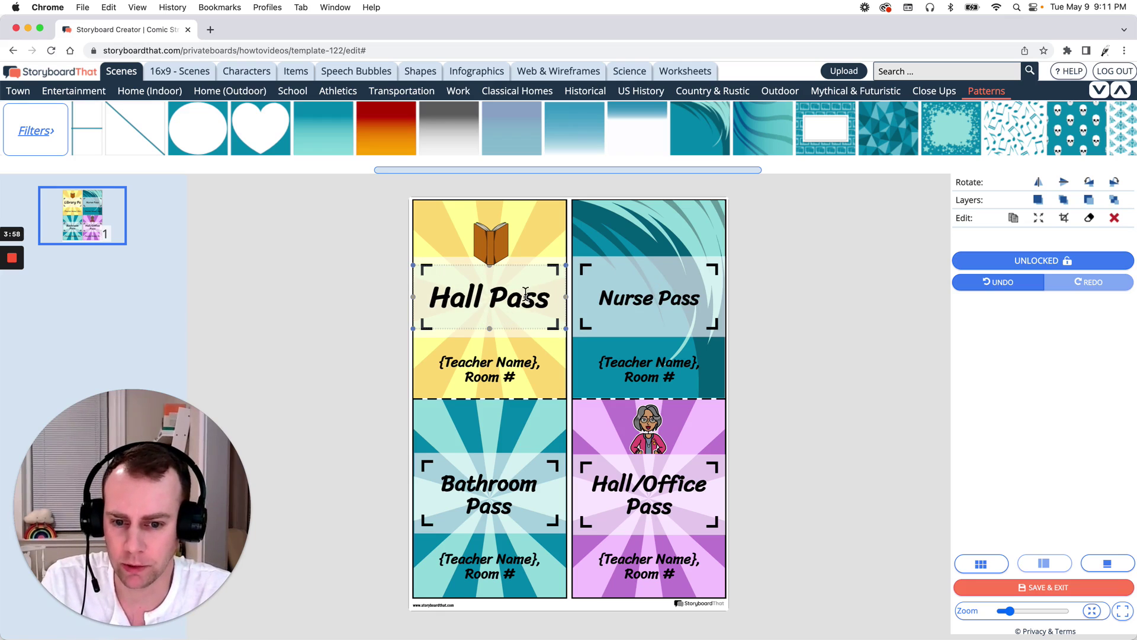
{"action": "left_click_drag", "start_coordinate": [482, 299], "coordinate": [414, 299]}
{"action": "type", "text": "Library"}
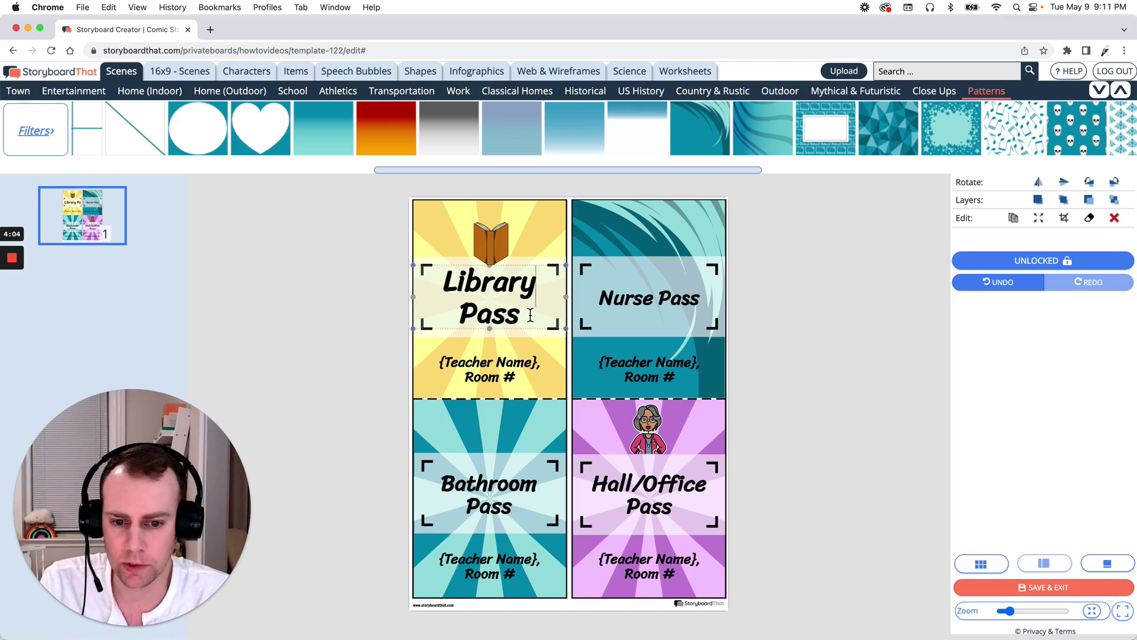
Change the font of the whole Library Pass title to Alice.
{"action": "left_click_drag", "start_coordinate": [532, 316], "coordinate": [431, 288]}
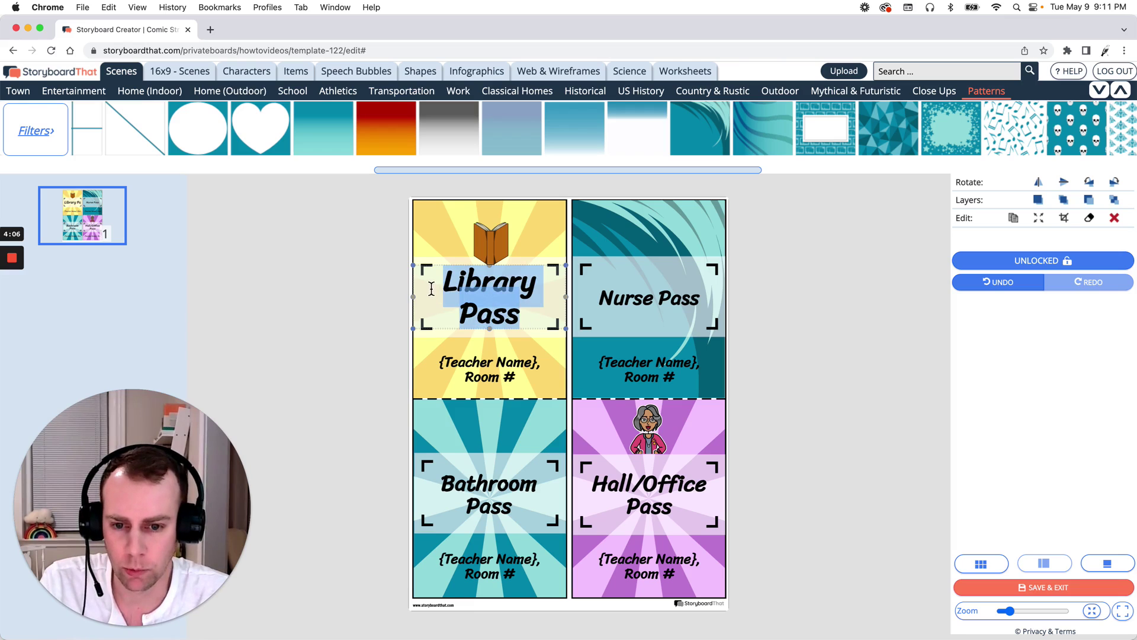
{"action": "left_click", "coordinate": [533, 308]}
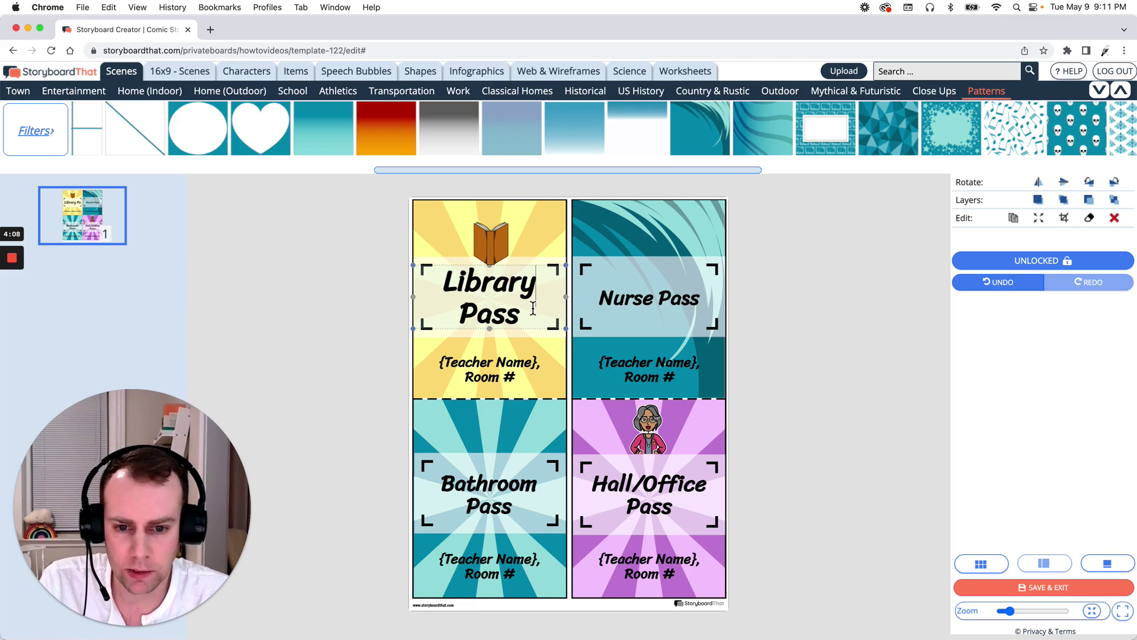
{"action": "left_click", "coordinate": [459, 320]}
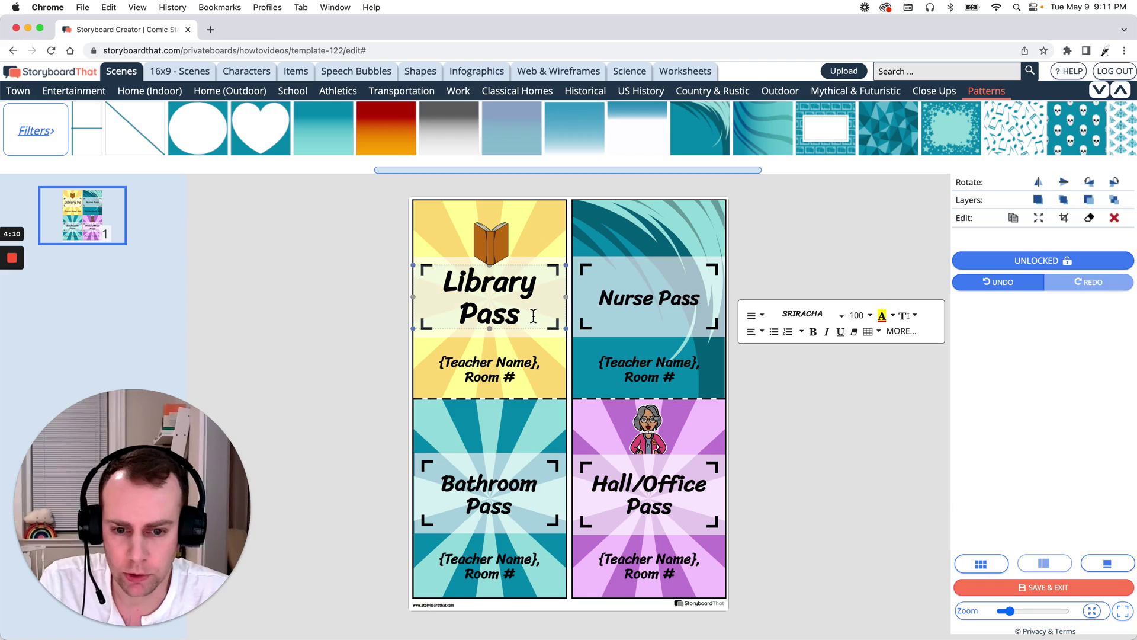
{"action": "left_click_drag", "start_coordinate": [533, 316], "coordinate": [432, 290]}
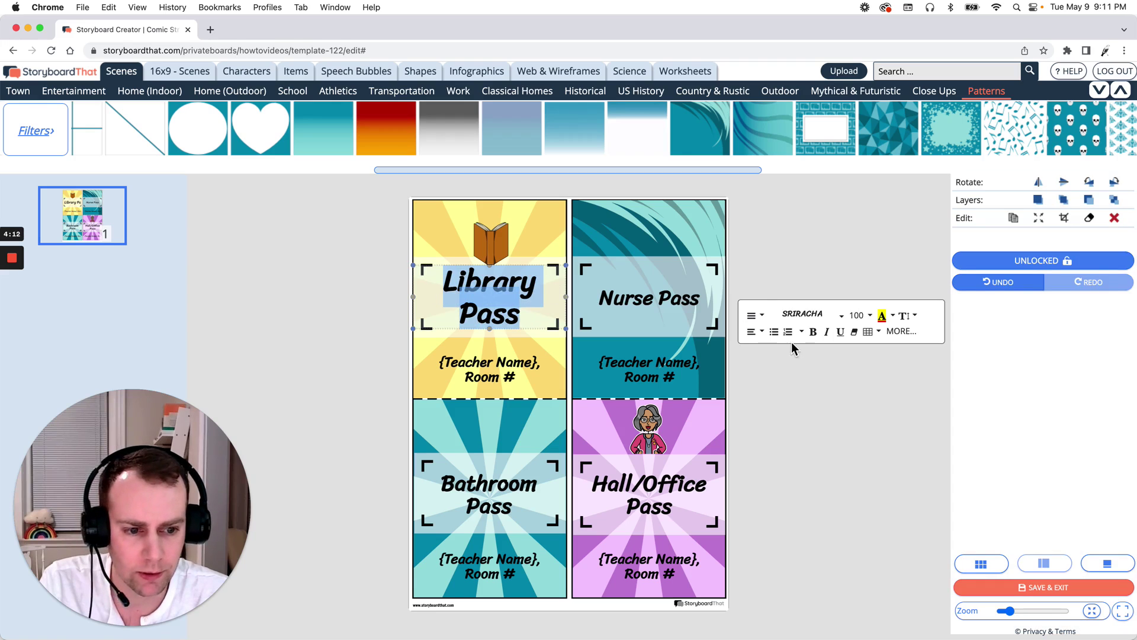
{"action": "left_click", "coordinate": [841, 318]}
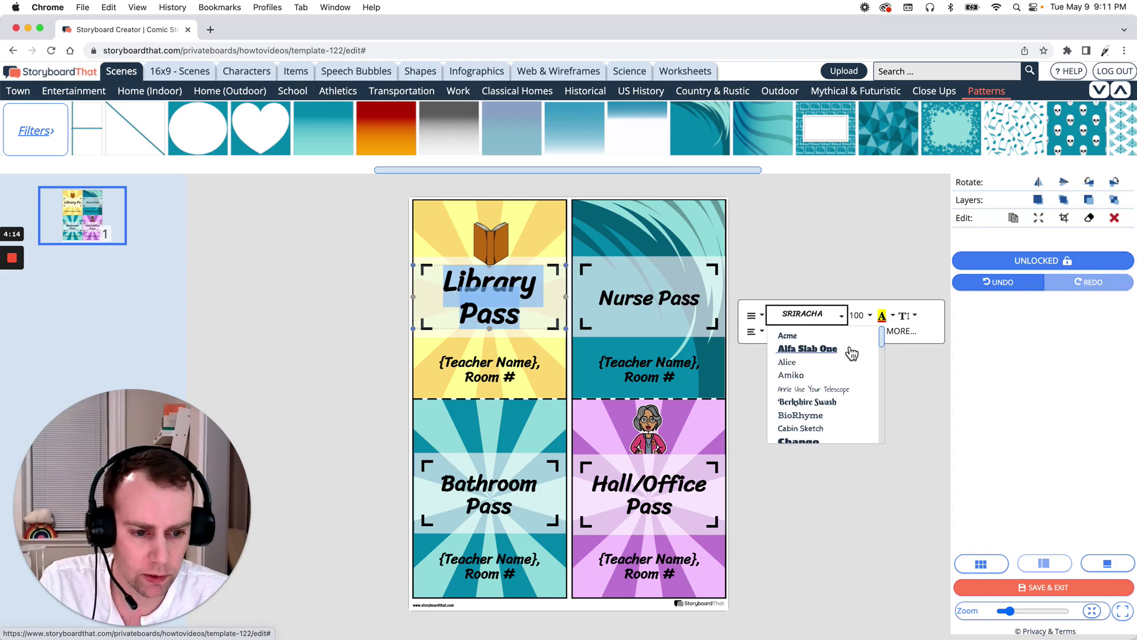
{"action": "left_click", "coordinate": [797, 363]}
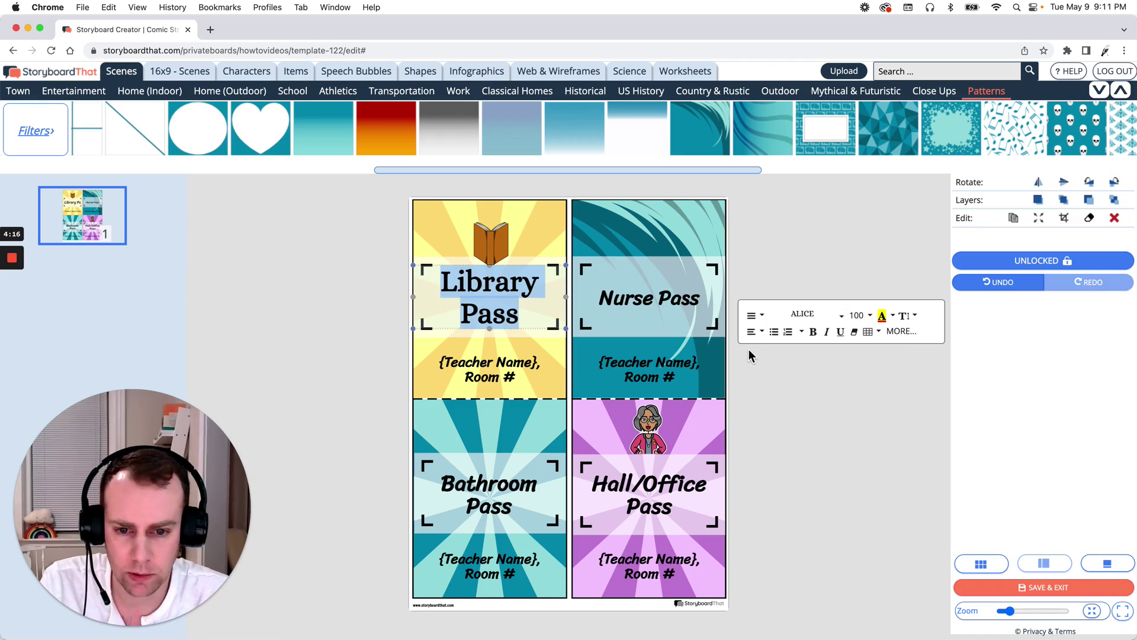
Set the Library Pass title's font size to 90 and deselect the text box.
{"action": "left_click", "coordinate": [870, 316]}
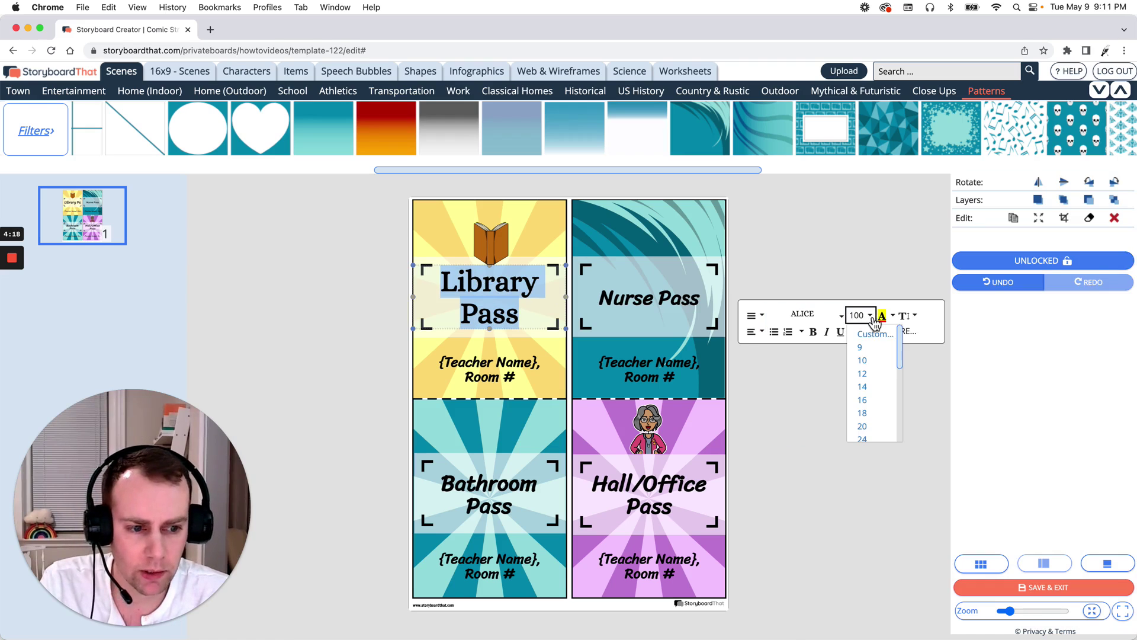
{"action": "scroll", "coordinate": [886, 373], "scroll_direction": "up", "scroll_amount": 2}
{"action": "scroll", "coordinate": [886, 379], "scroll_direction": "down", "scroll_amount": 2}
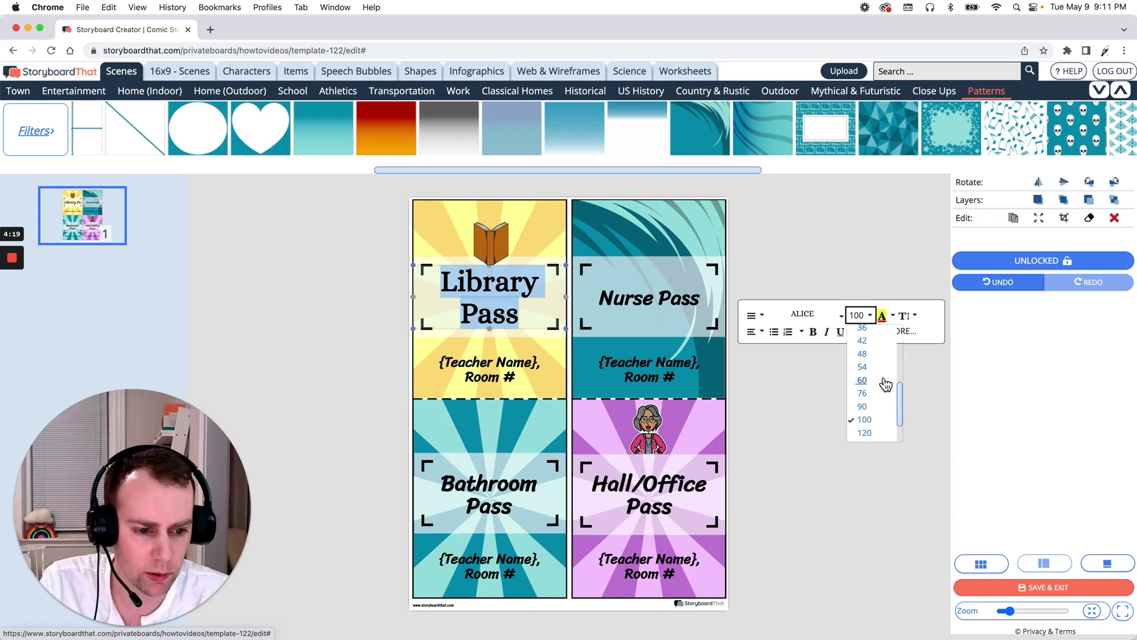
{"action": "left_click", "coordinate": [870, 409]}
{"action": "left_click", "coordinate": [843, 405]}
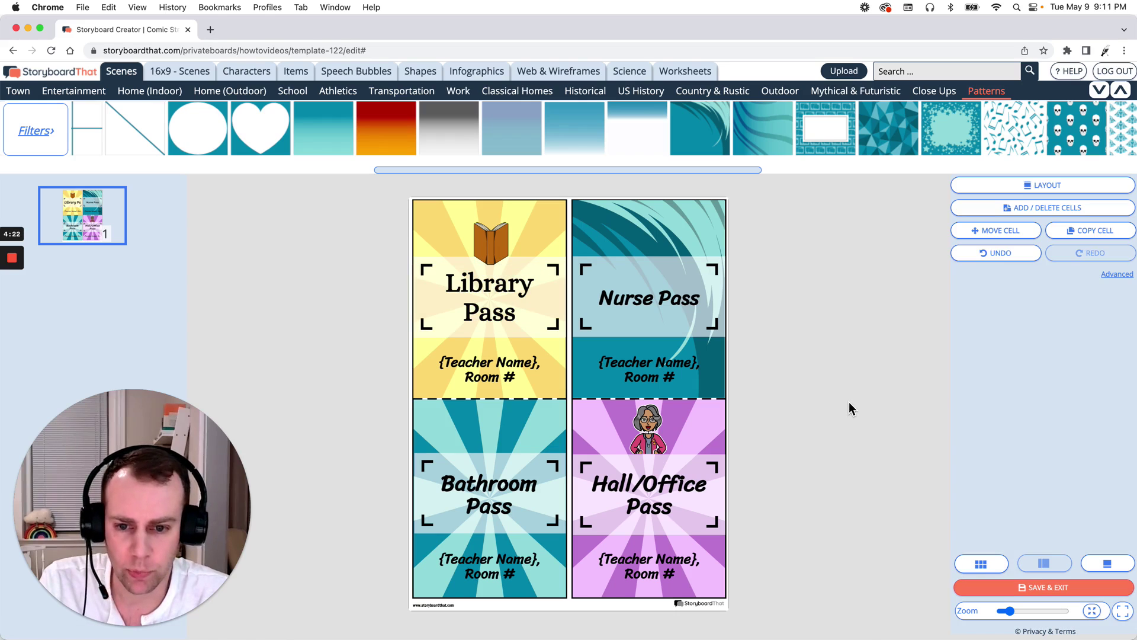